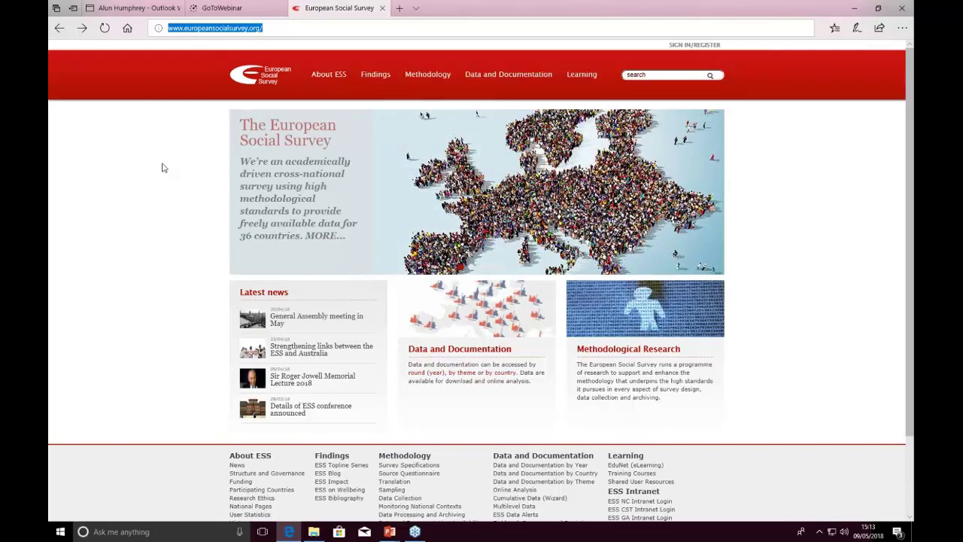
Open Online Analysis from the Data and Documentation menu to reach the ESS Nesstar round list.
mouse_move(491, 75)
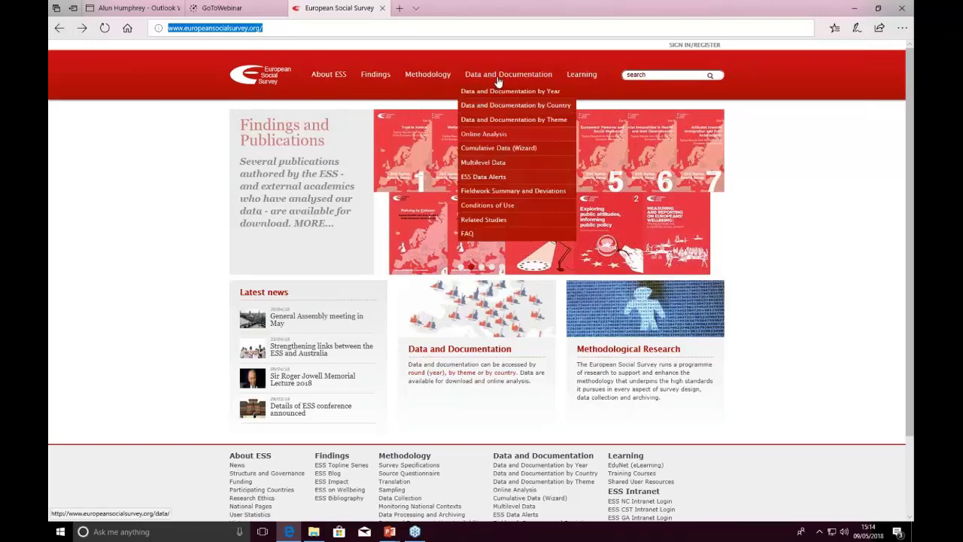
click(483, 135)
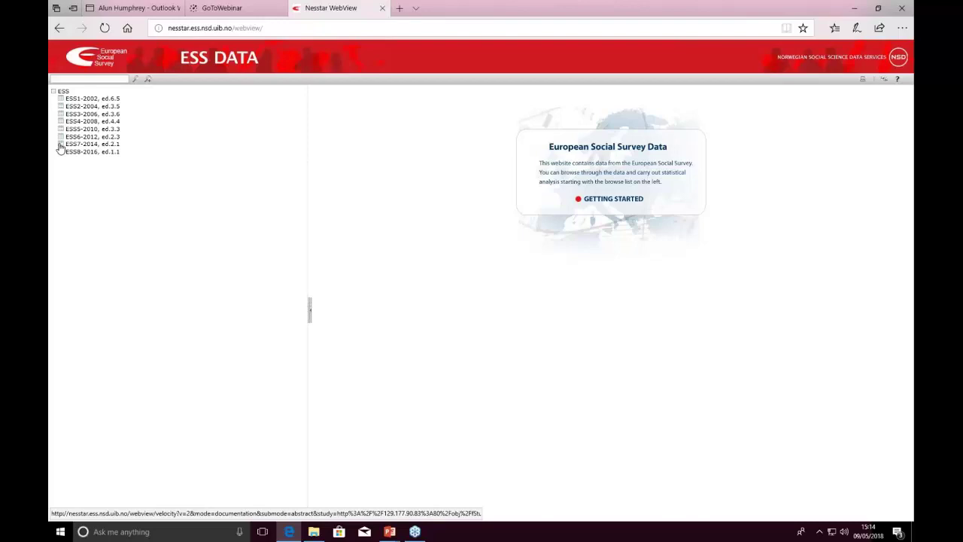
Select ESS7-2014, ed.2.1 to view its abstract and expand its Variable Description groups.
click(60, 145)
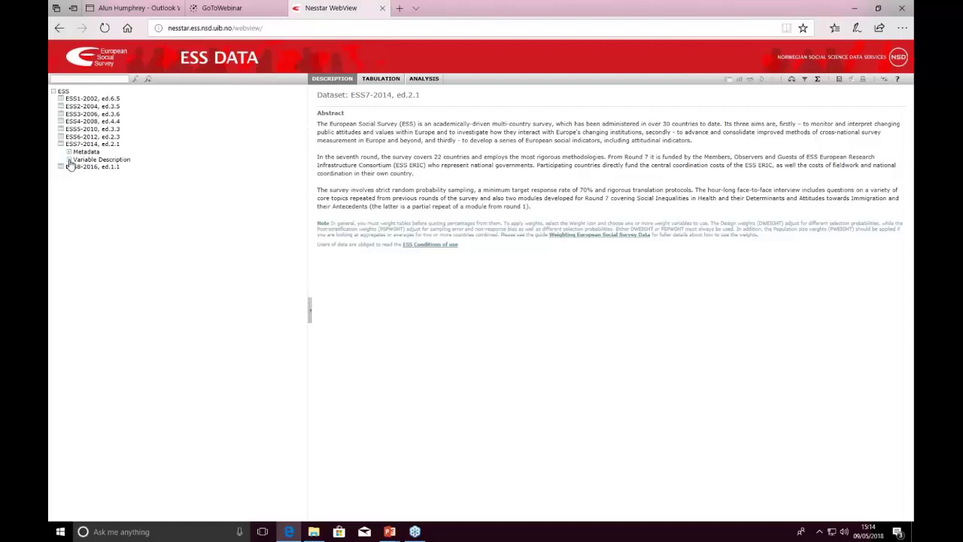
click(69, 161)
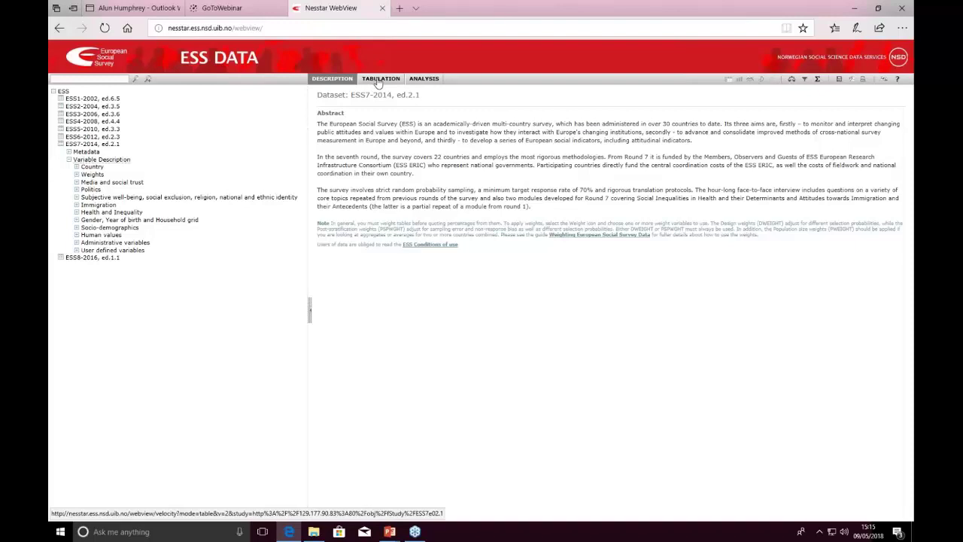
Switch to Tabulation, expand the Politics group and pick How interested in politics for placement.
click(378, 81)
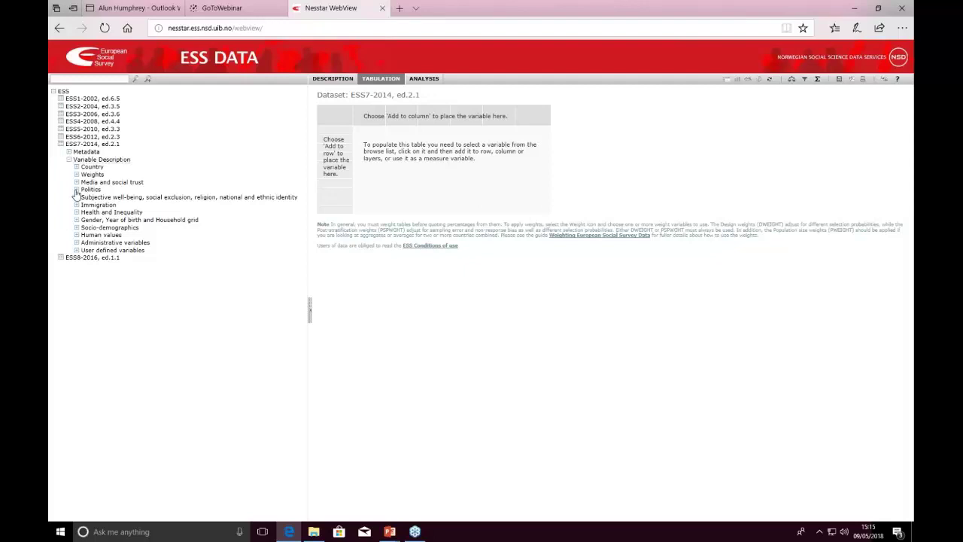
click(76, 191)
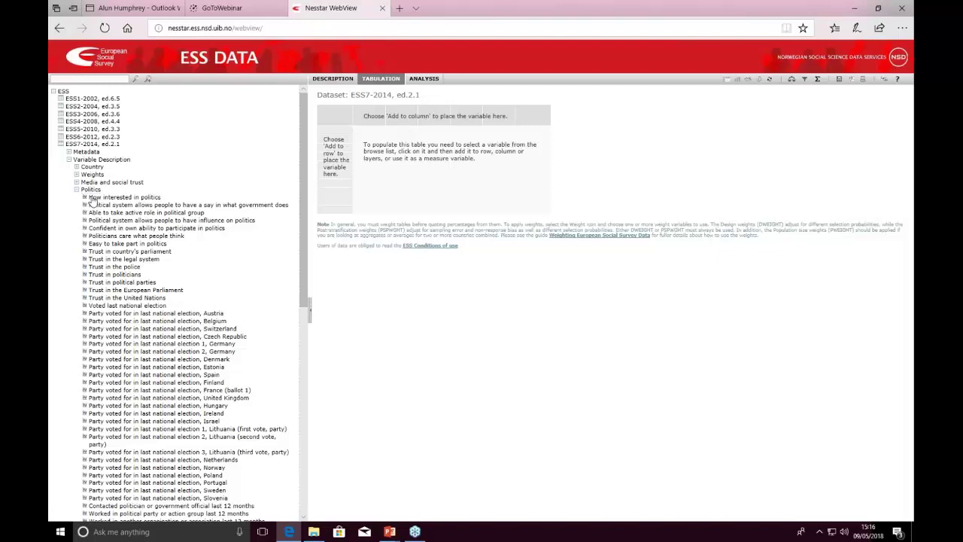
click(94, 200)
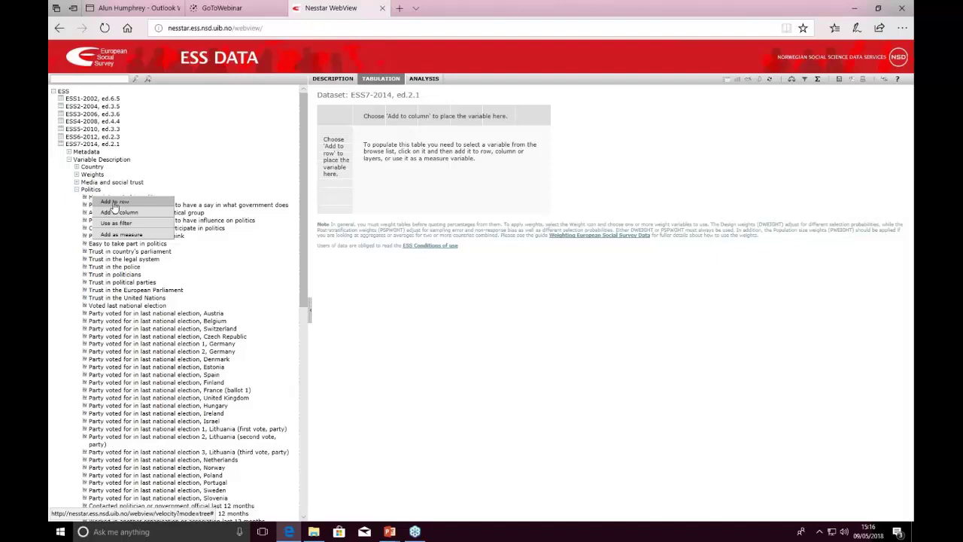
Add How interested in politics to the rows and log in with the registered email address.
click(114, 203)
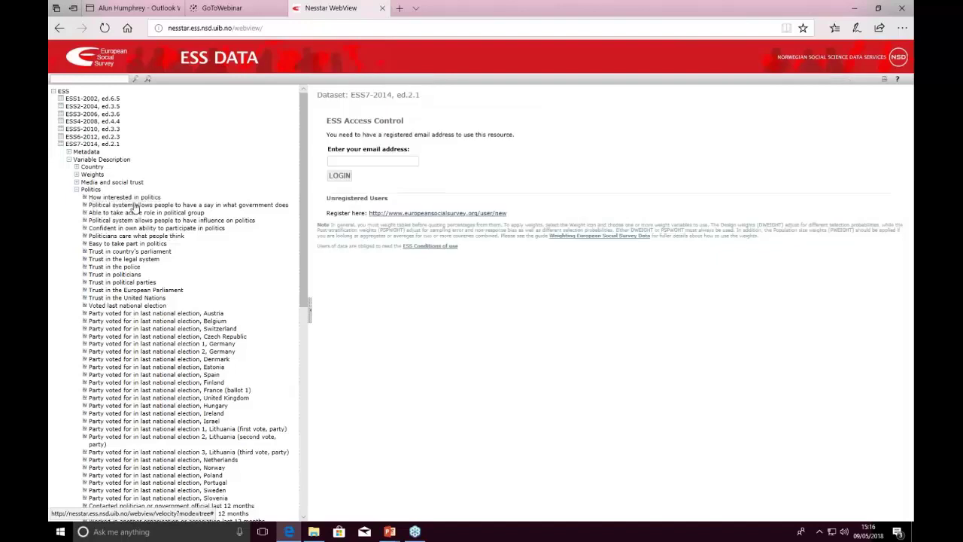
click(363, 161)
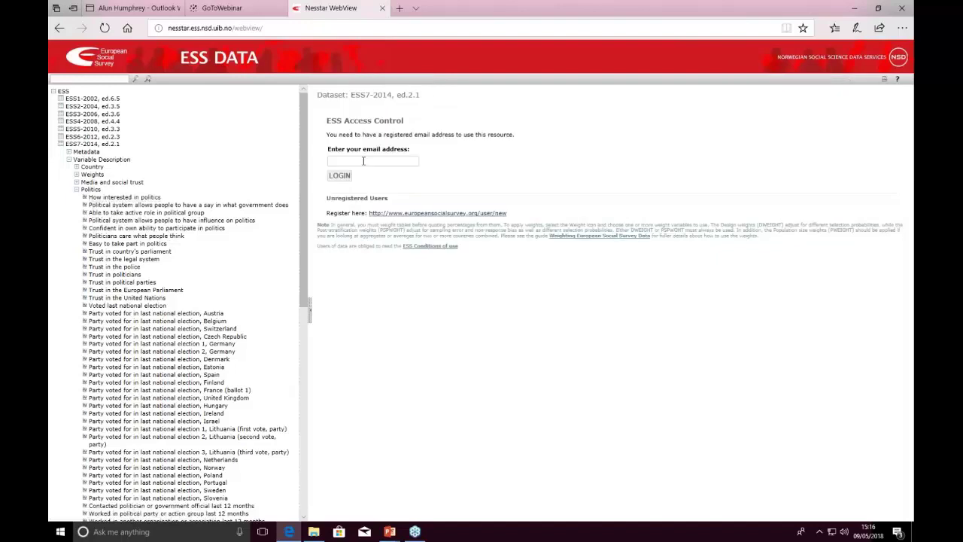
key(Return)
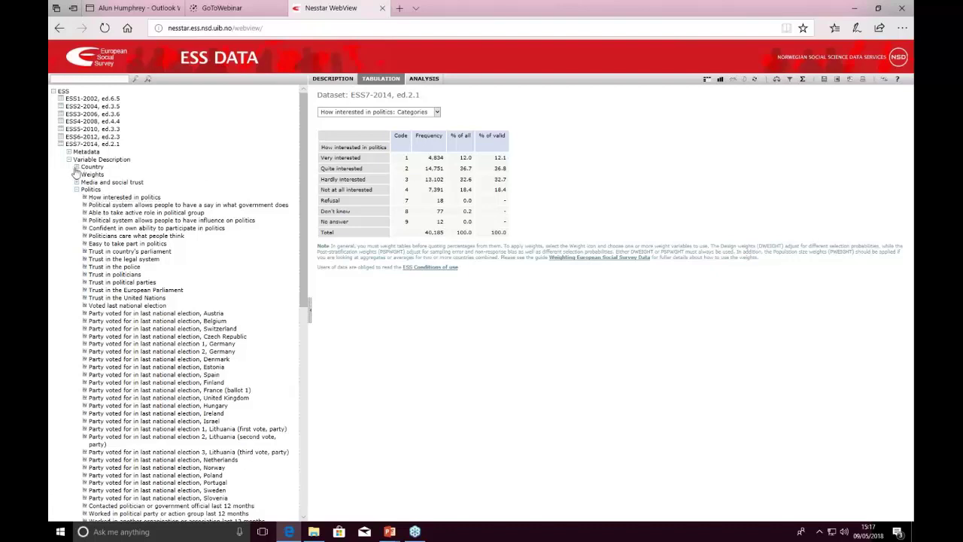
Expand the Country group and add the Country variable to the table columns.
click(76, 168)
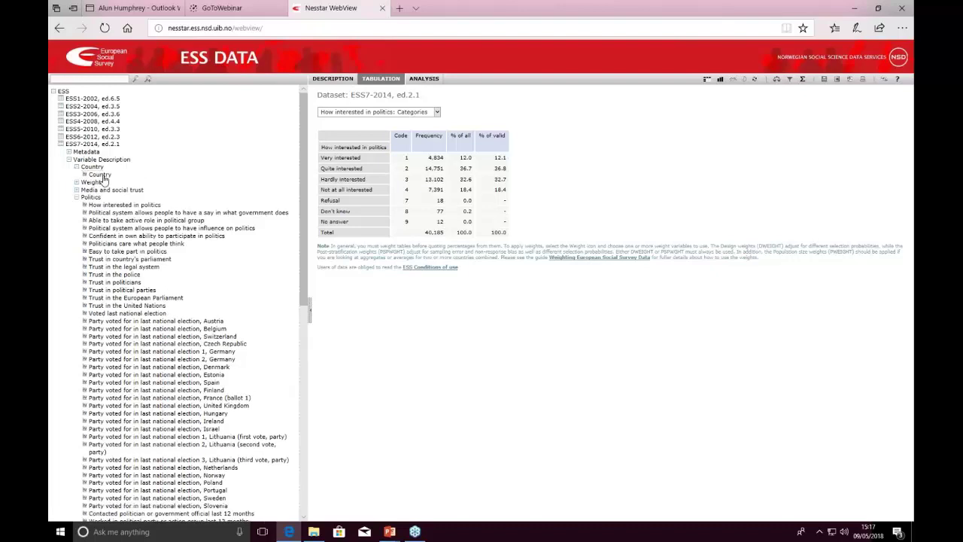
click(103, 176)
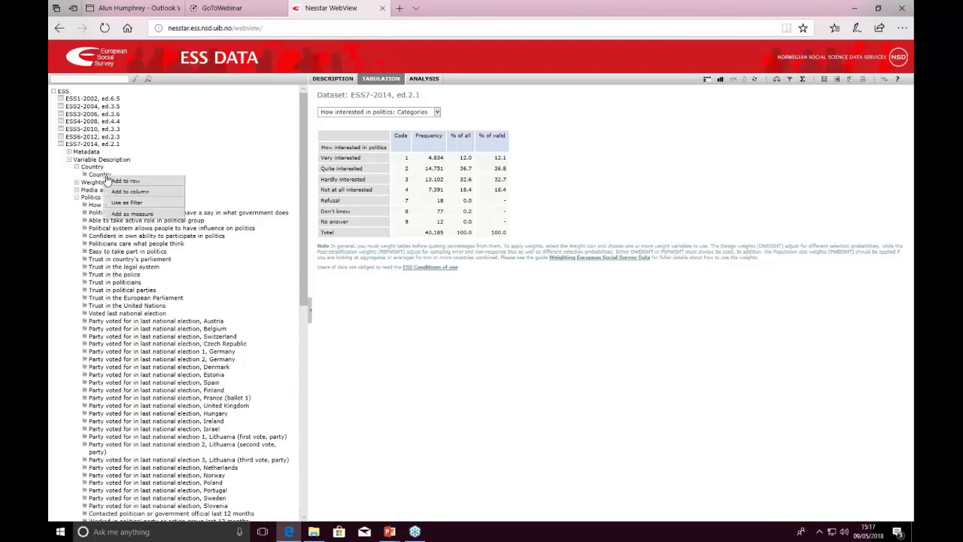
click(132, 191)
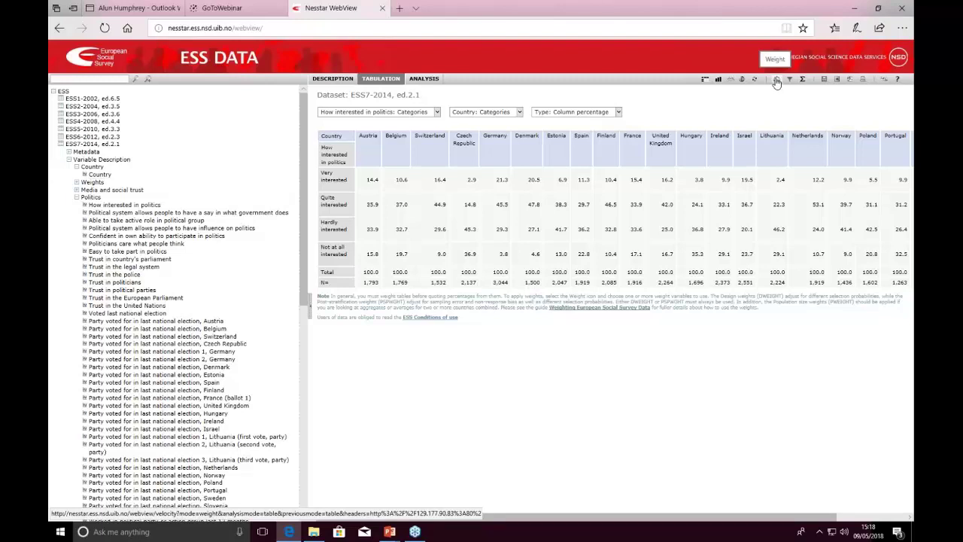
Open the table's Weight panel, then resume the PowerPoint slide show and advance a slide.
click(776, 80)
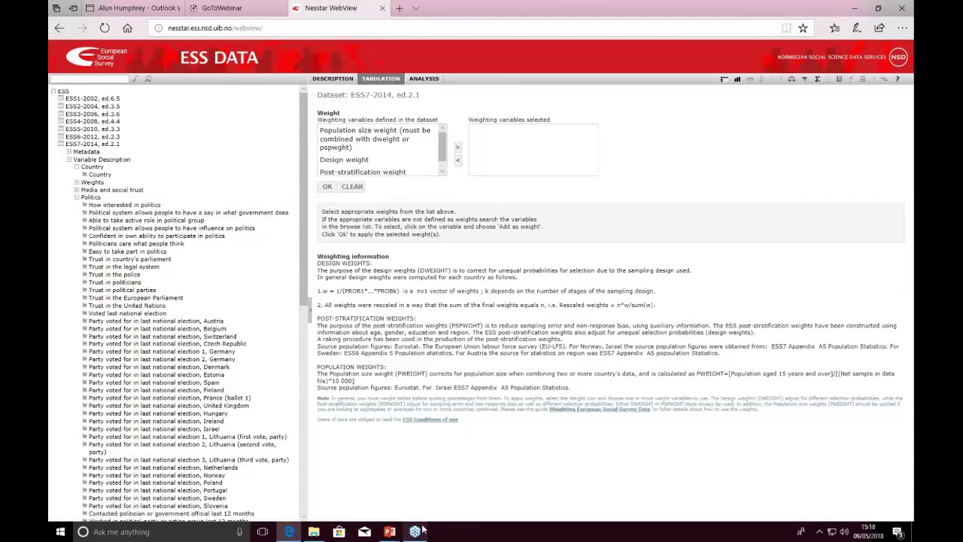
mouse_move(394, 532)
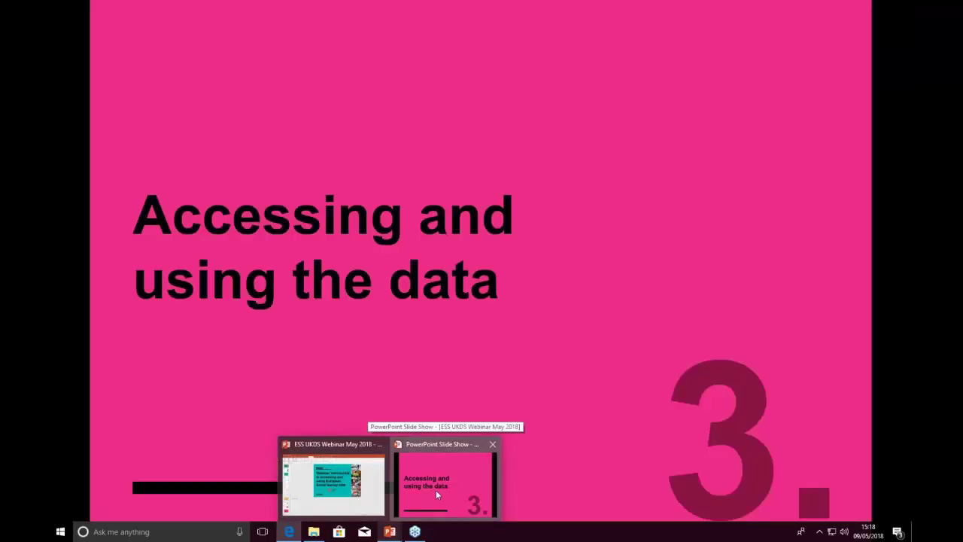
click(435, 489)
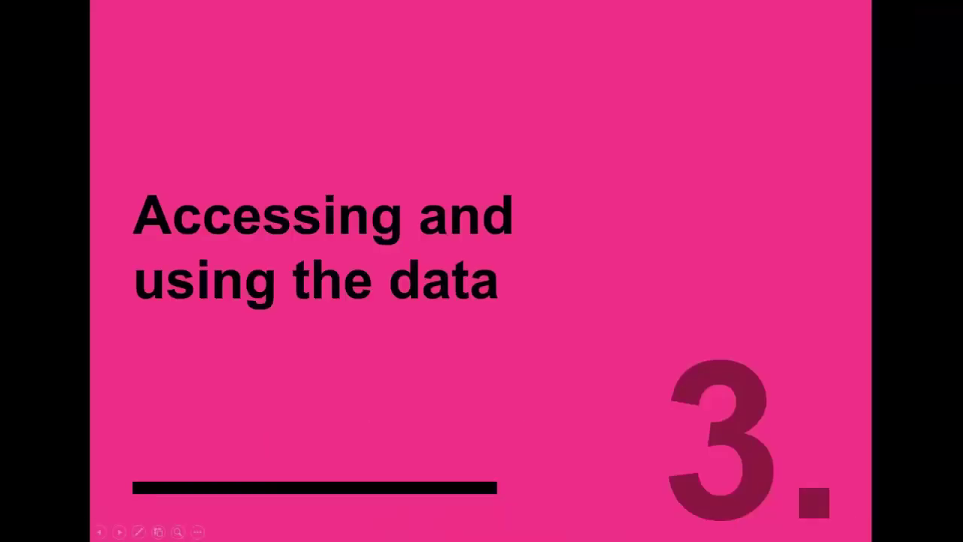
key(Right)
key(Right)
key(Right)
key(Right)
key(Right)
key(Right)
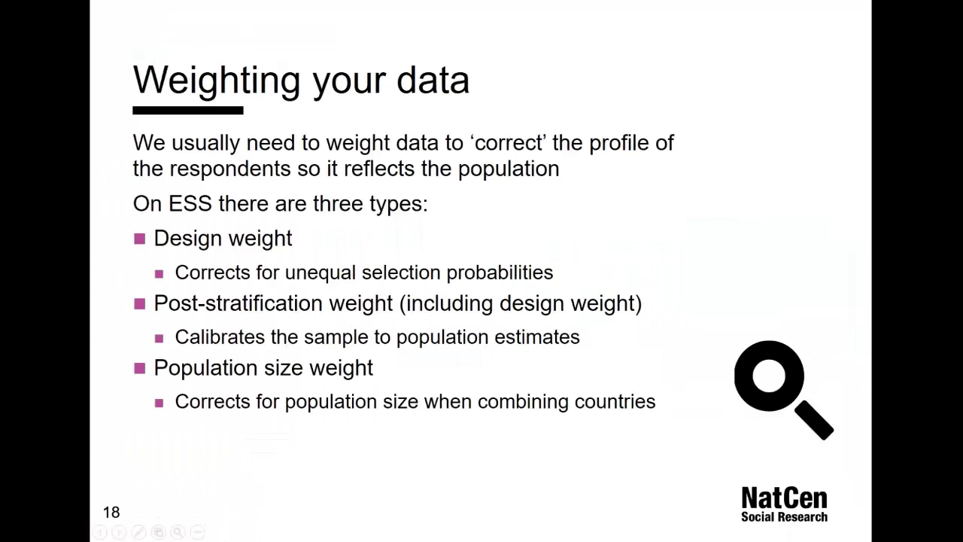
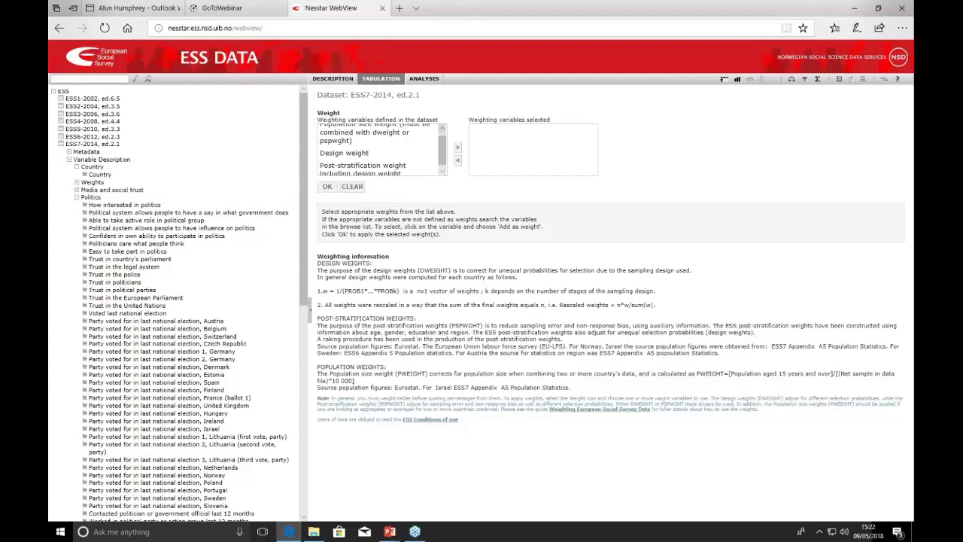
Add Post-stratification weight and Population size weight as the table's weighting variables.
click(366, 172)
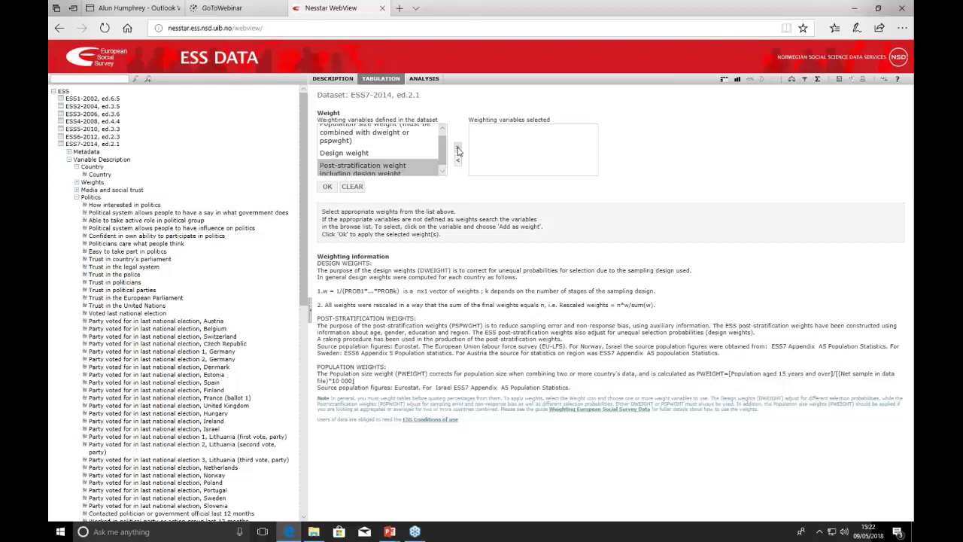
click(458, 149)
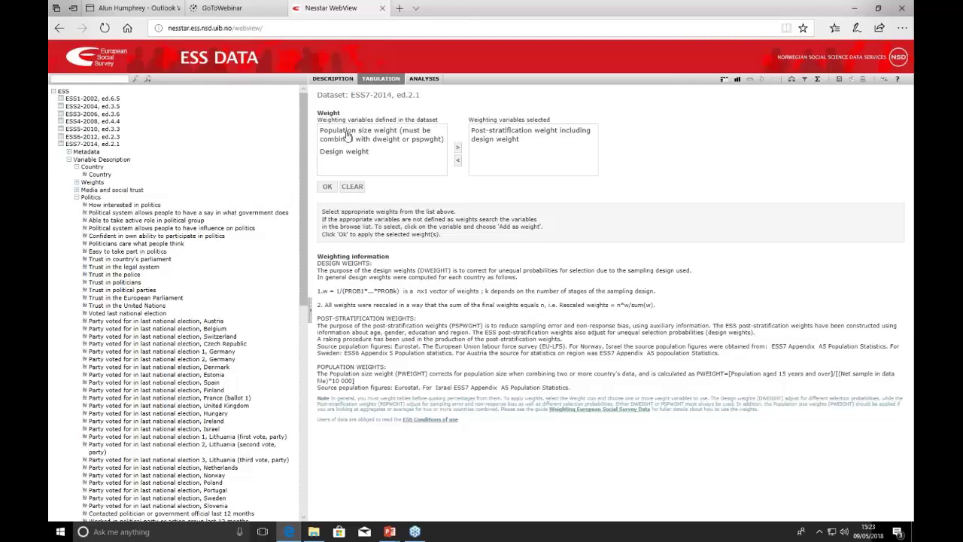
click(347, 135)
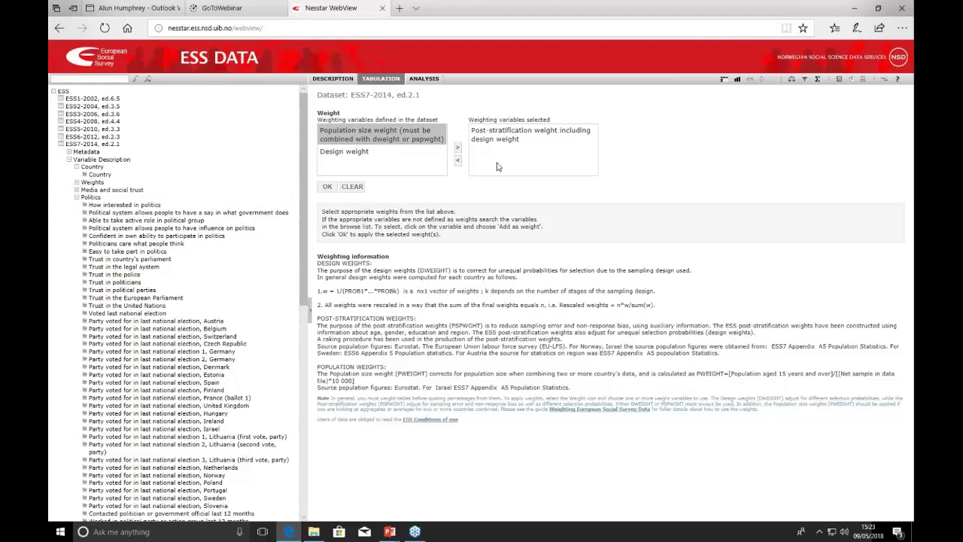
click(458, 149)
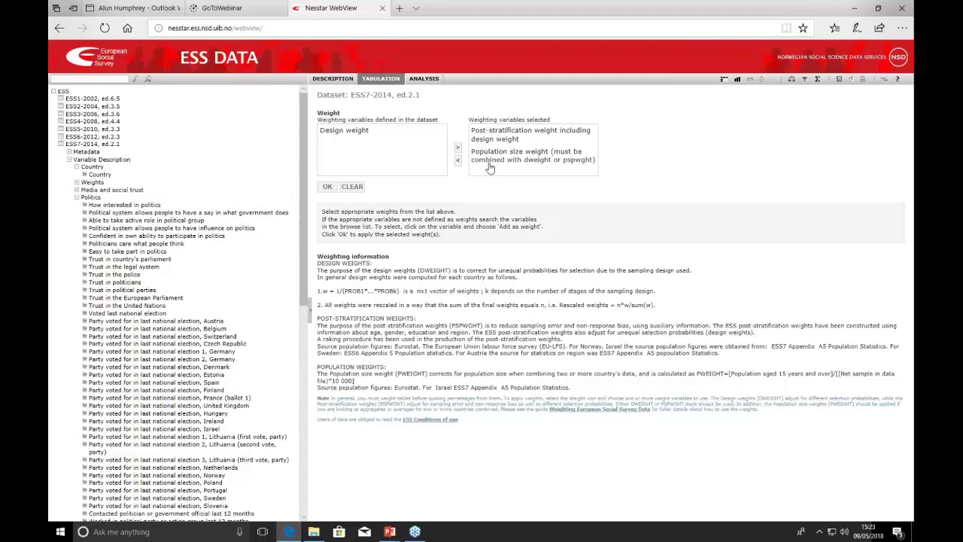
click(327, 189)
Apply both weights and scroll across the crosstab's weighted country columns.
click(328, 188)
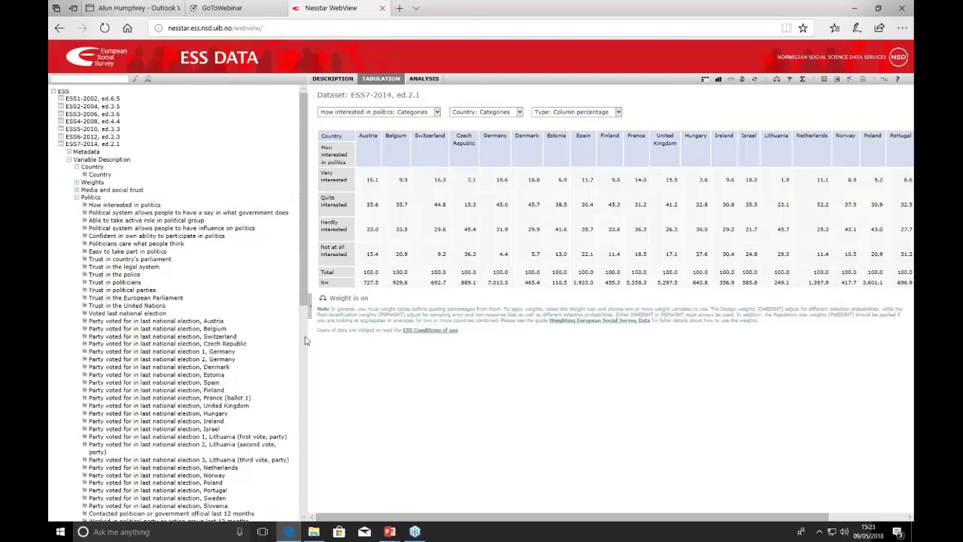
mouse_move(322, 302)
drag(425, 522, 550, 520)
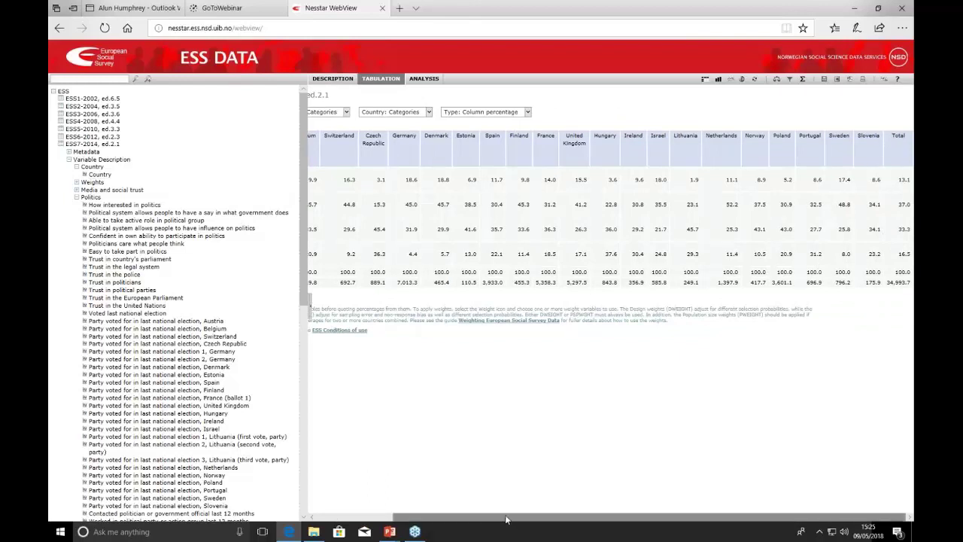
drag(506, 519, 429, 519)
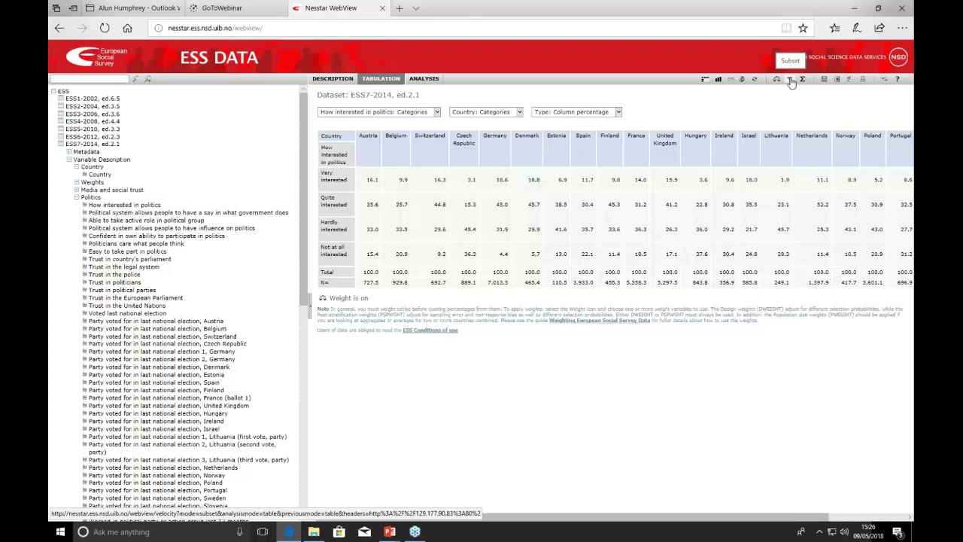
Add 'Age of respondent, calculated' from the Gender, Year of birth and Household grid group to a subset.
click(789, 80)
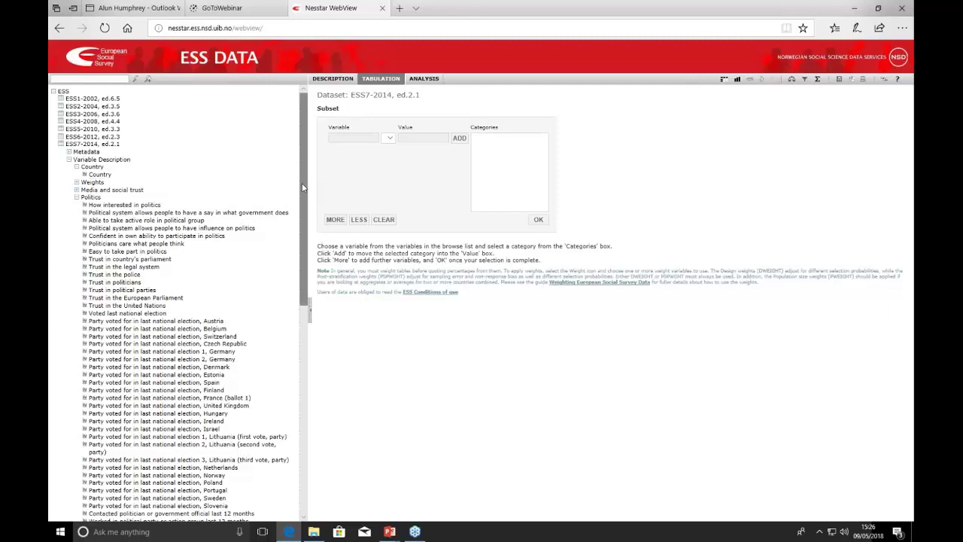
drag(303, 187, 307, 425)
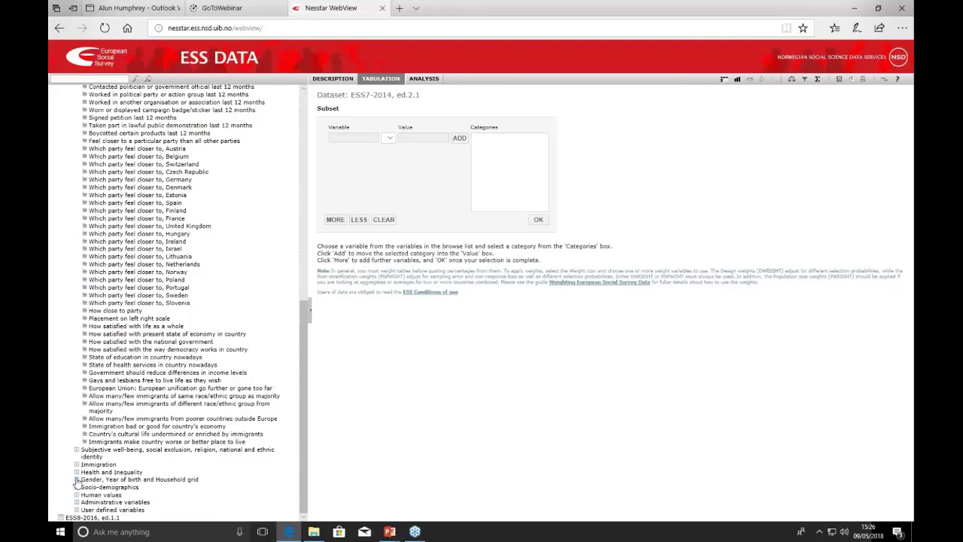
click(76, 480)
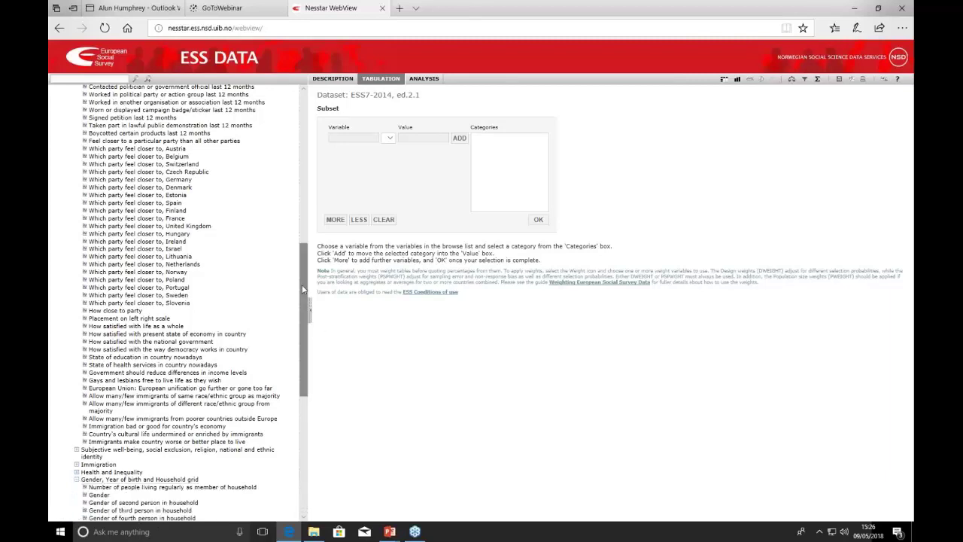
drag(306, 288, 282, 390)
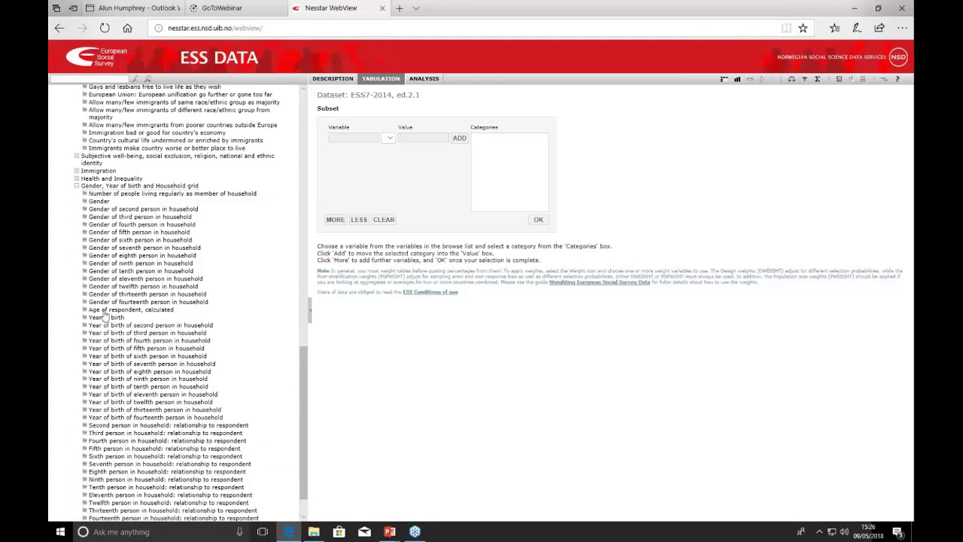
click(106, 311)
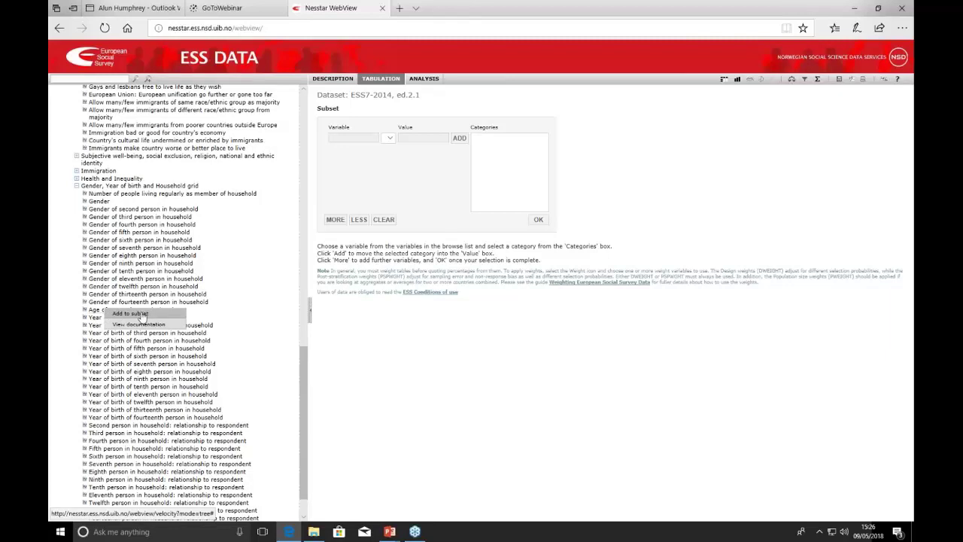
click(139, 315)
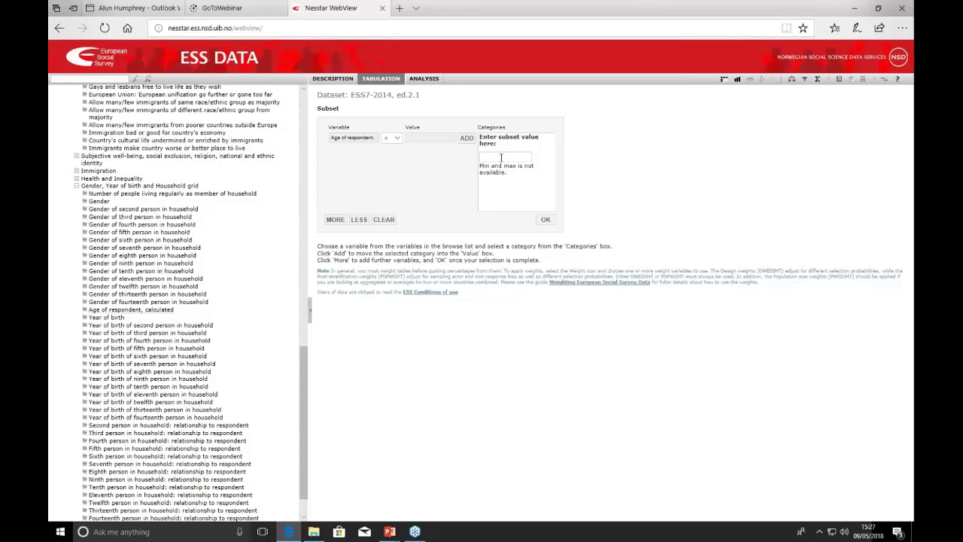
Filter the crosstab to respondents with age < 36.
text(36)
click(466, 139)
click(397, 142)
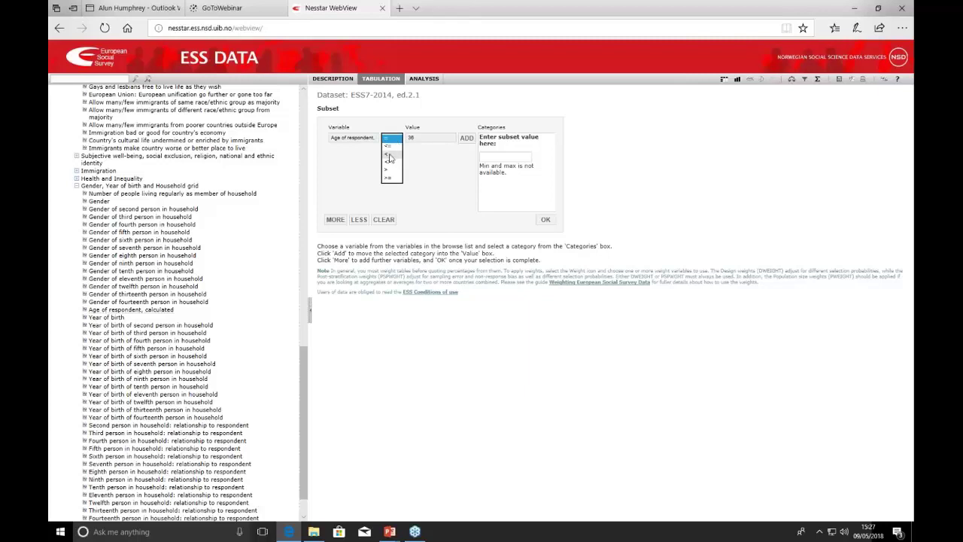
click(390, 155)
click(545, 220)
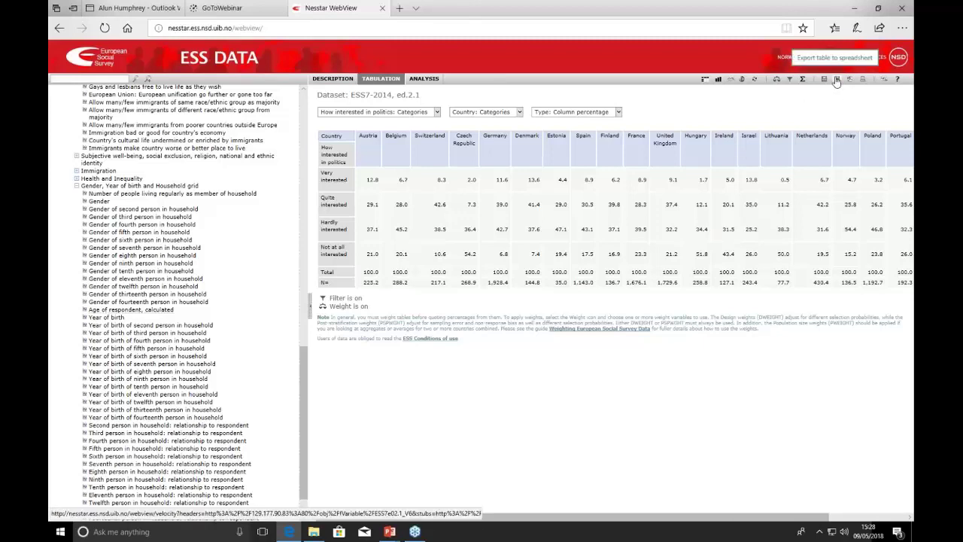
Export the crosstab to a spreadsheet and open the downloaded file in Excel.
click(837, 80)
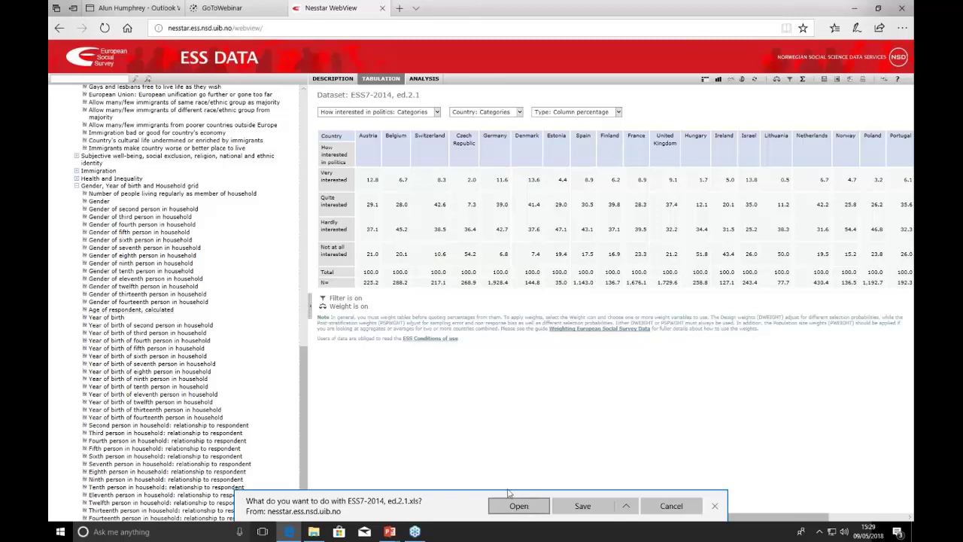
click(517, 505)
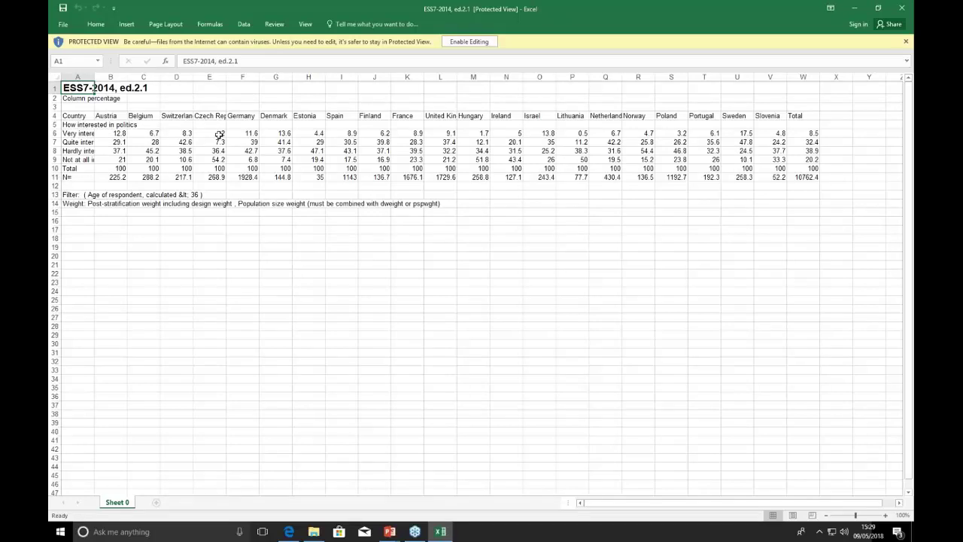
Switch from Excel back to the Nesstar tabulation page with Alt+Tab.
key(alt+Tab)
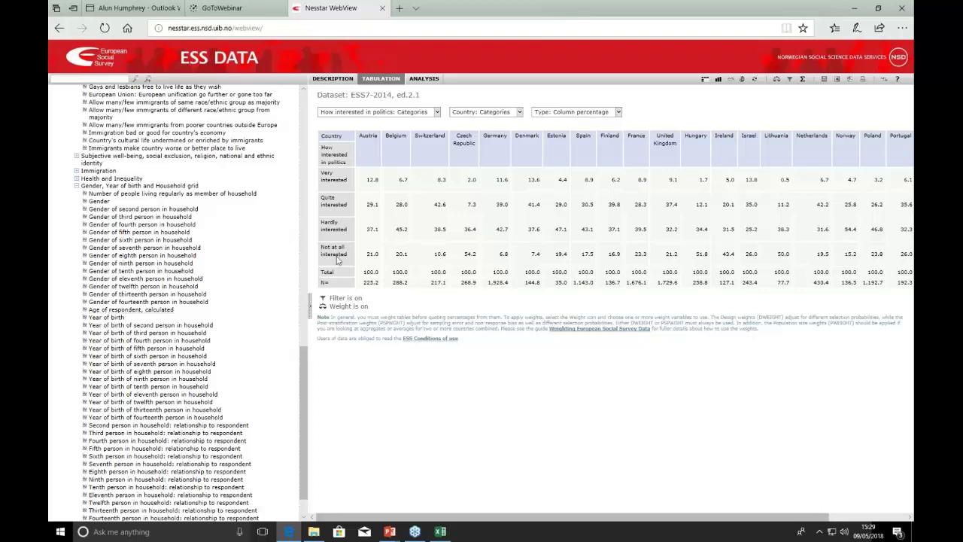
Go to europeansocialsurvey.org using the address bar suggestion.
click(287, 32)
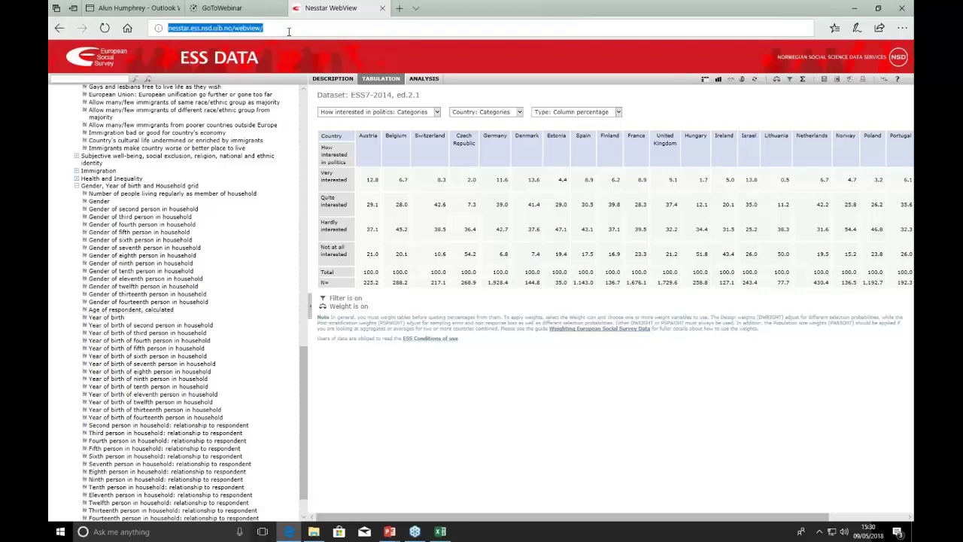
text(ww)
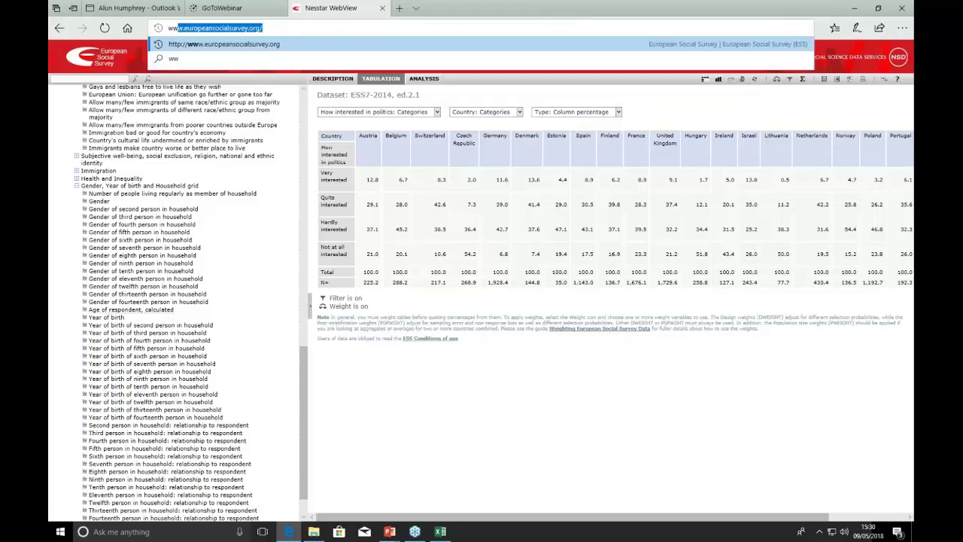
click(332, 27)
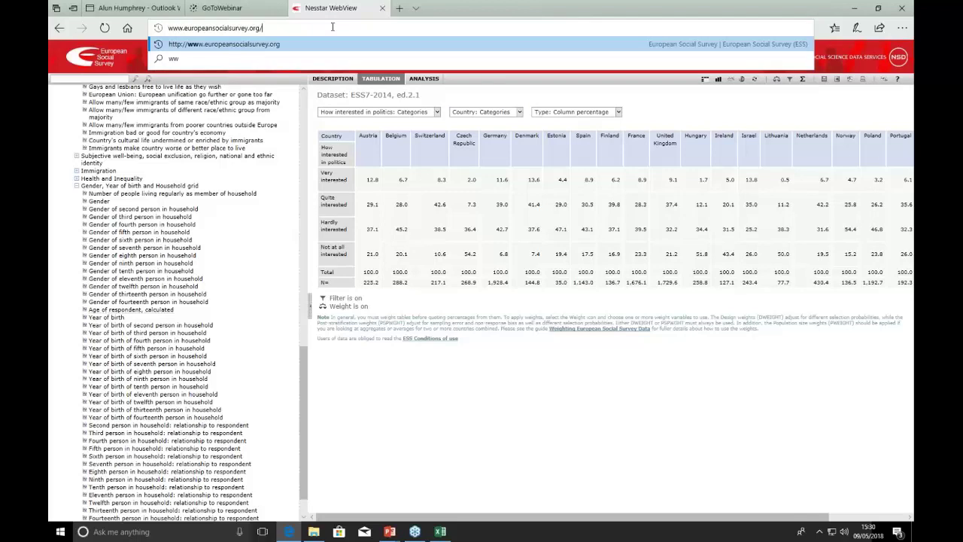
key(Return)
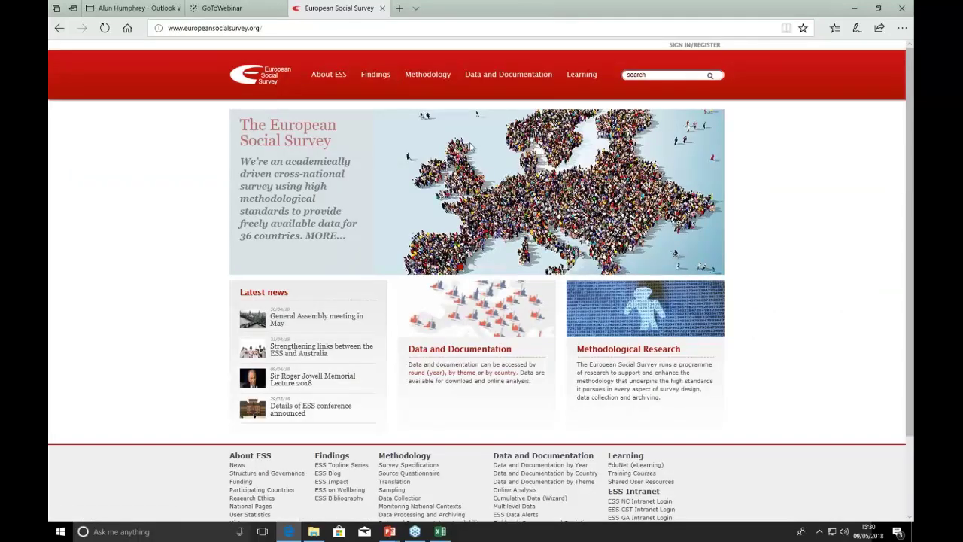
mouse_move(508, 89)
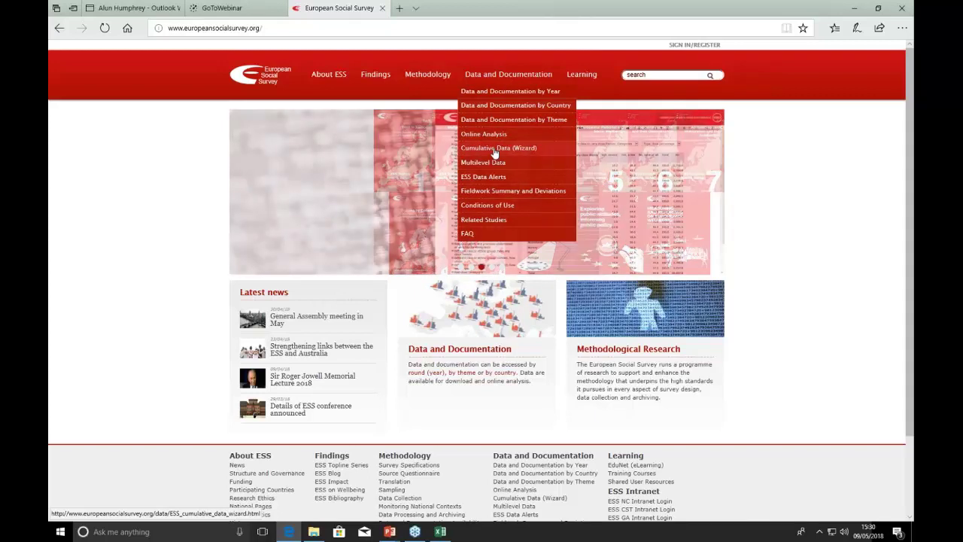
Open the Cumulative Data (Wizard) page from the Data and Documentation menu.
click(494, 149)
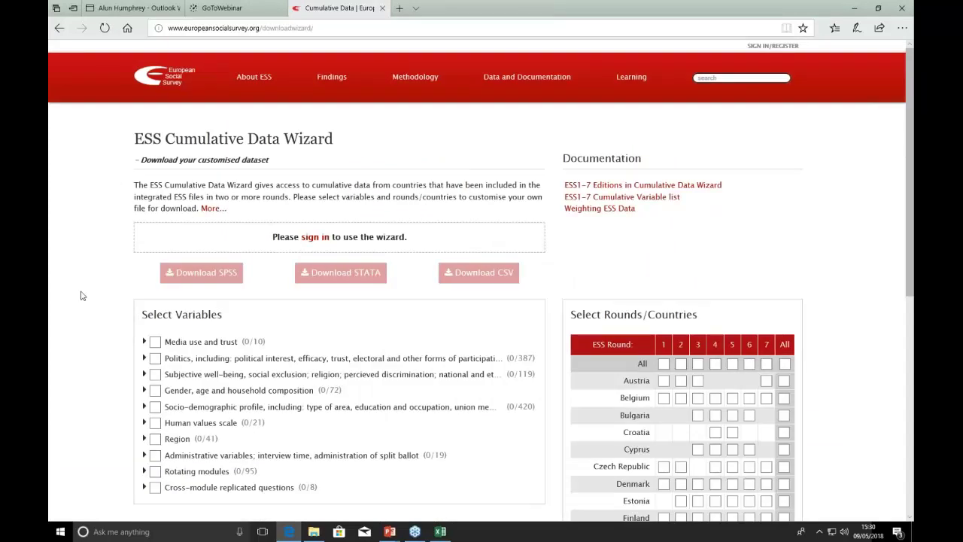
scroll(82, 296, down, 2)
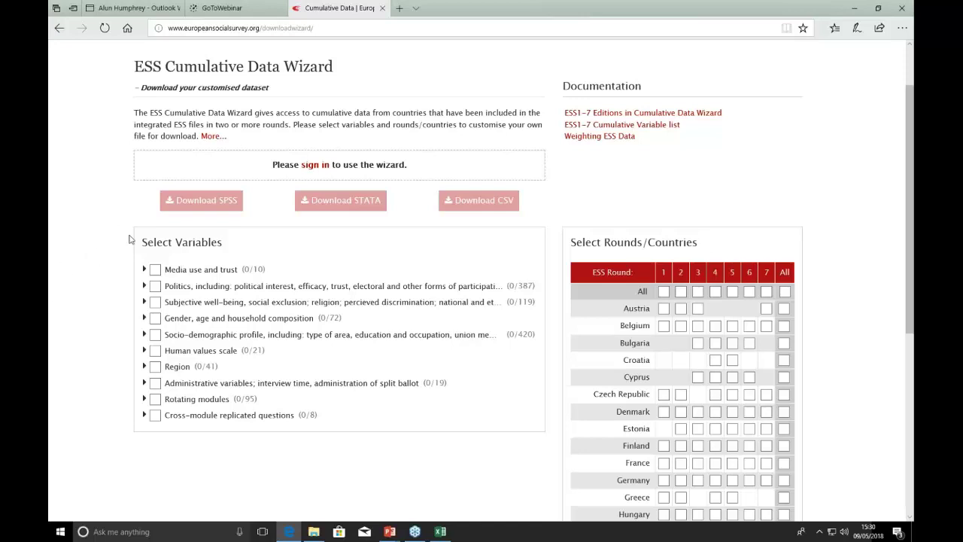
Tick the Politics and Socio-demographic variable groups and select round 7 for United Kingdom.
click(155, 287)
click(154, 335)
scroll(745, 349, down, 5)
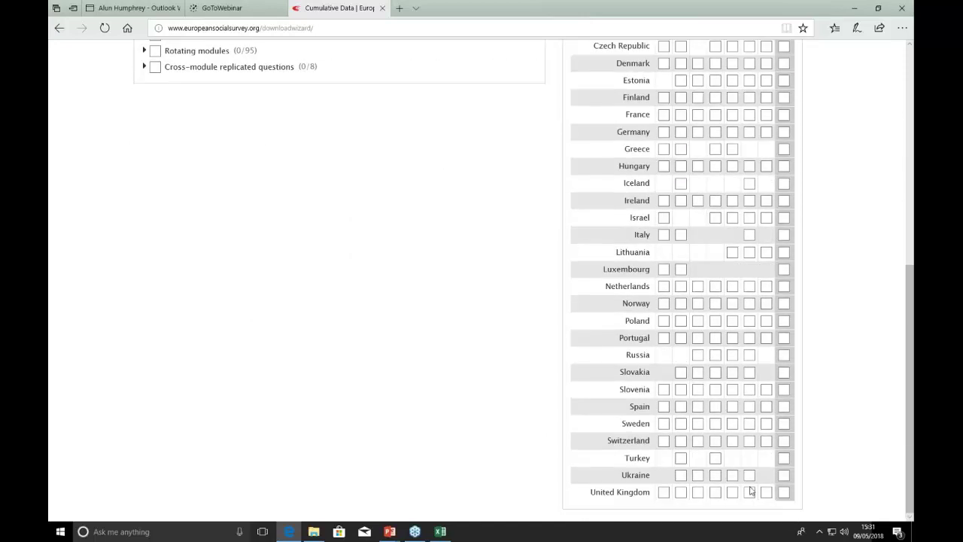
click(783, 492)
click(783, 492)
click(768, 493)
Select rounds 7, 1 and 2 for every country, plus Belgium round 3 and Bulgaria round 4.
scroll(828, 461, up, 3)
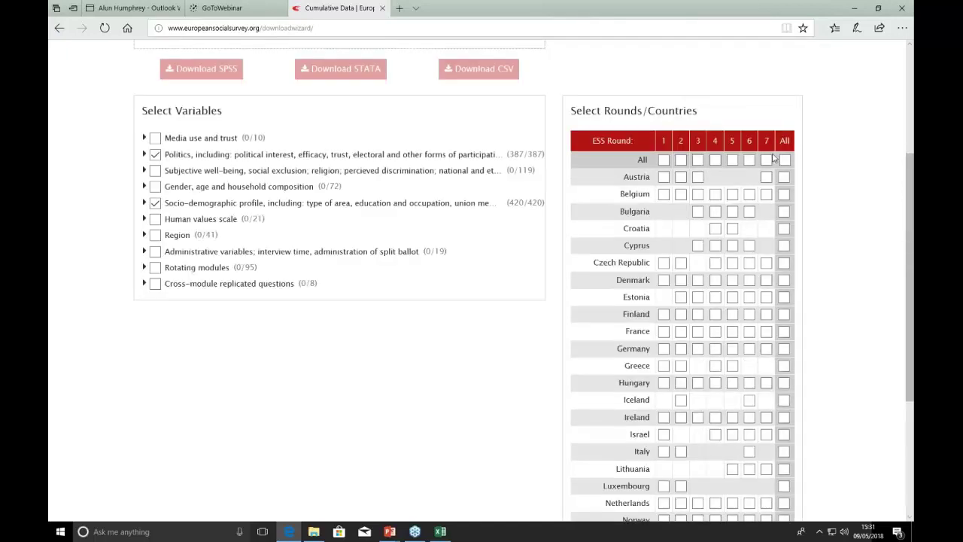
click(766, 160)
click(663, 160)
scroll(864, 264, down, 3)
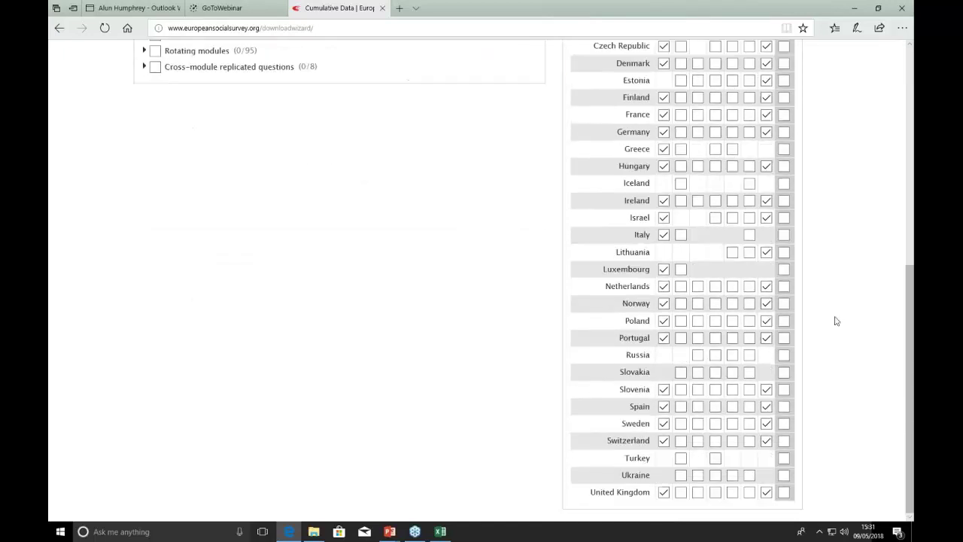
scroll(670, 265, up, 4)
click(681, 232)
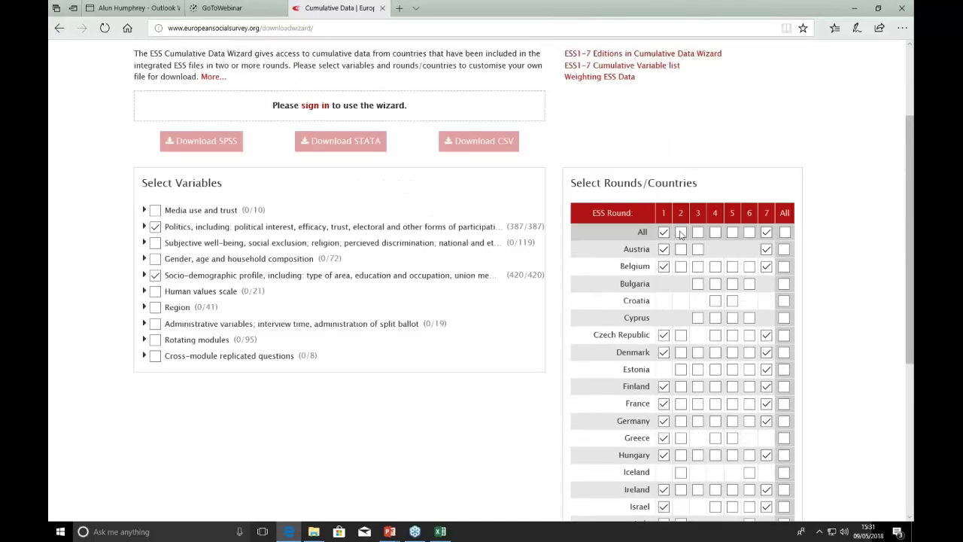
click(698, 266)
click(716, 284)
scroll(72, 186, up, 1)
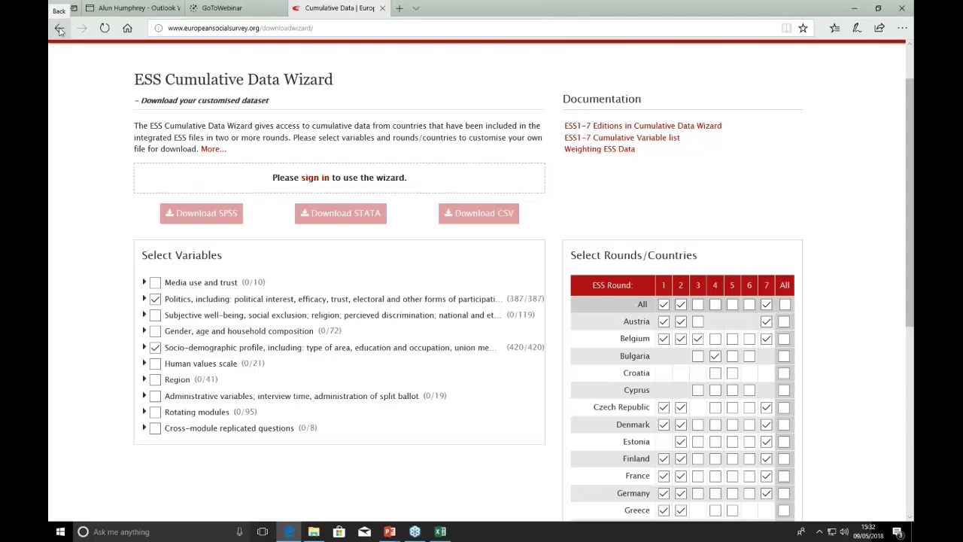
Go back to the ESS home page and open Data and Documentation by Year.
click(59, 30)
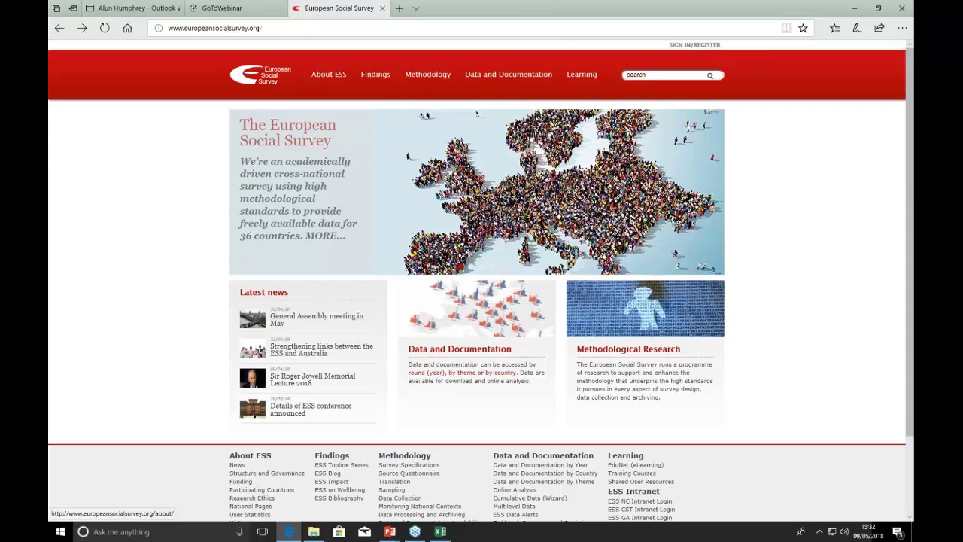
mouse_move(509, 74)
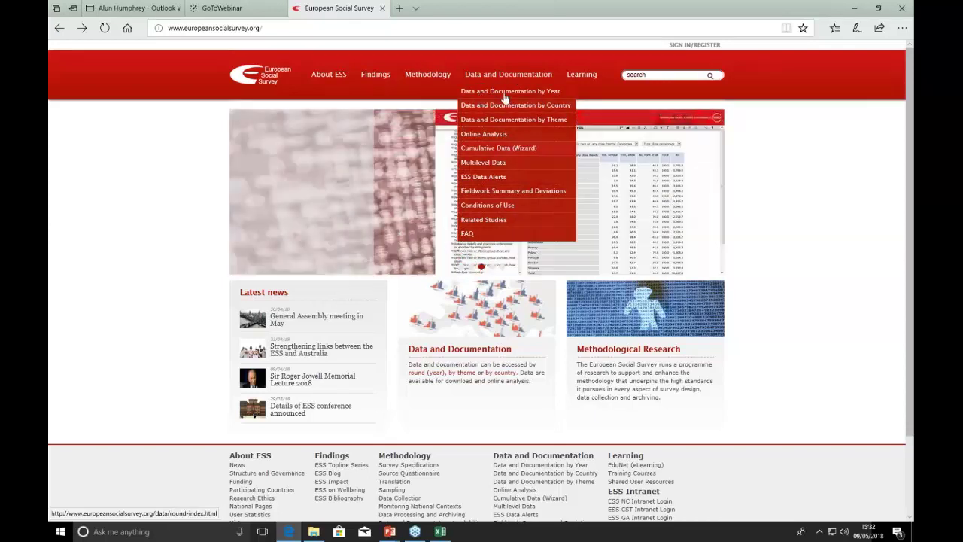
click(504, 95)
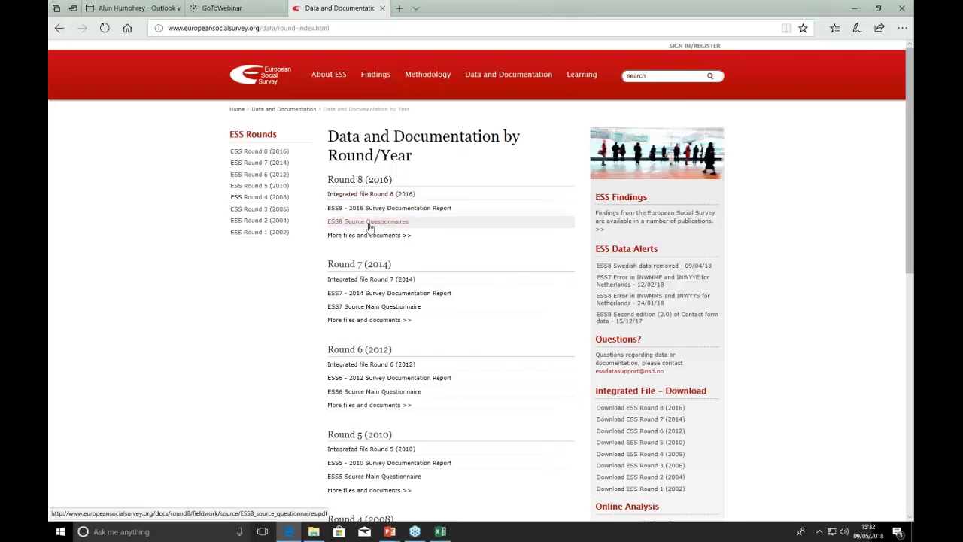
Open the ESS Round 7 (2014) page, browse its documents, and launch the ESS online analysis.
click(250, 169)
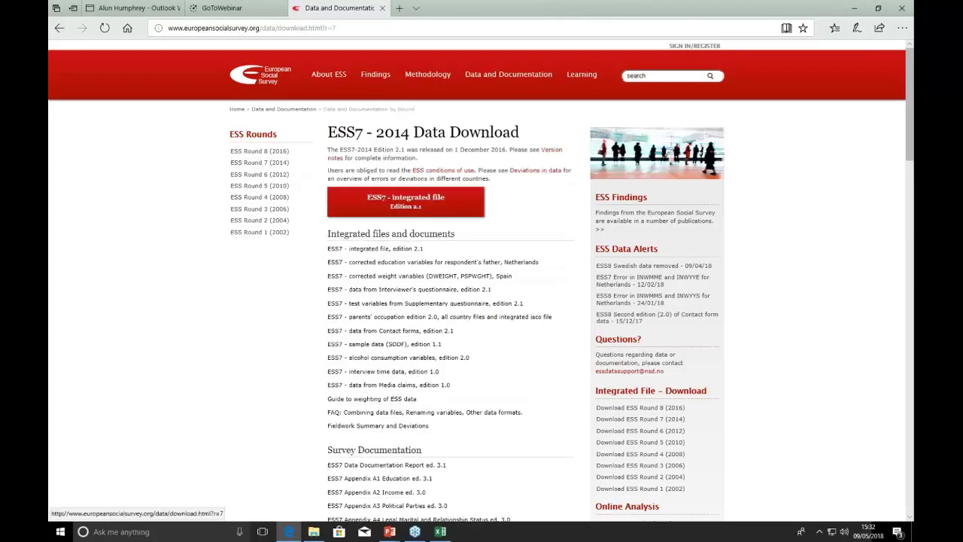
scroll(170, 271, down, 2)
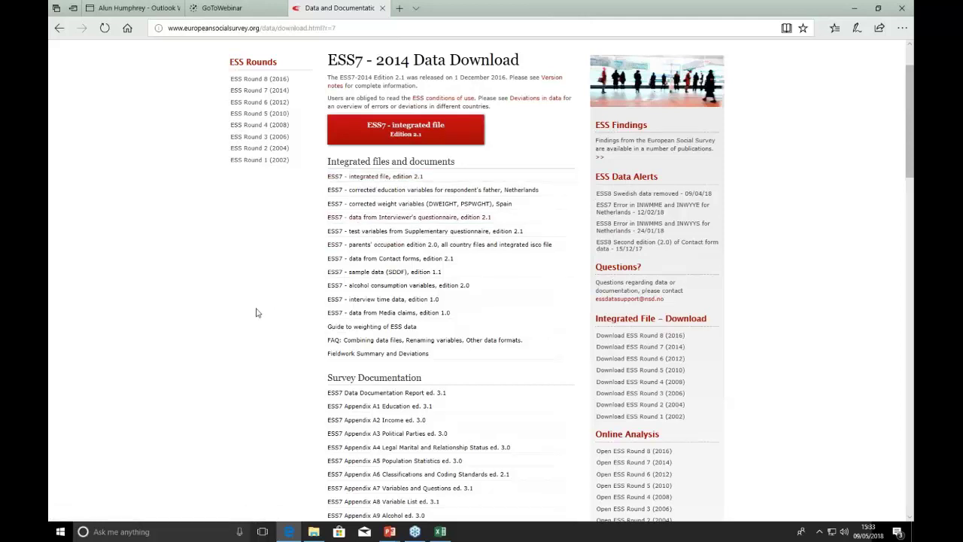
scroll(255, 312, down, 1)
scroll(256, 313, down, 1)
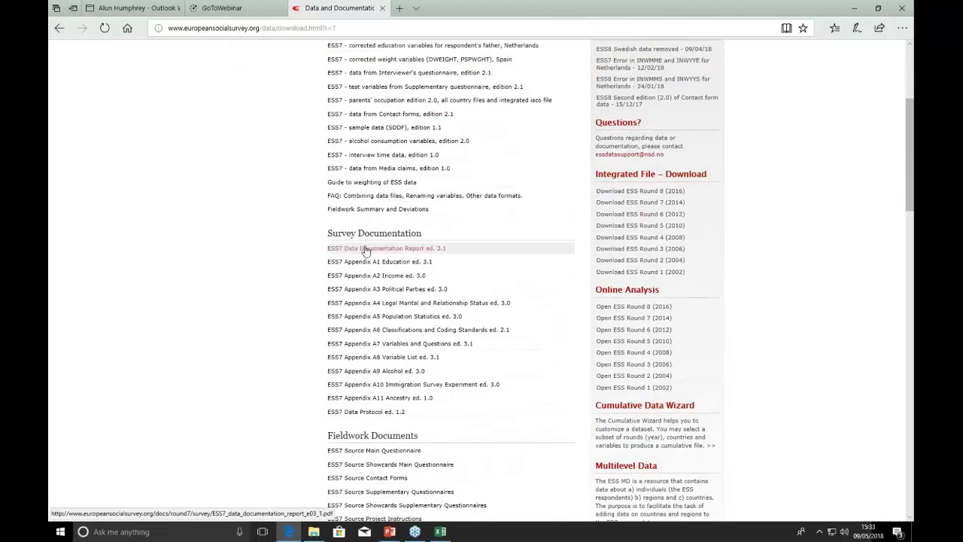
scroll(240, 324, down, 1)
scroll(240, 324, down, 1)
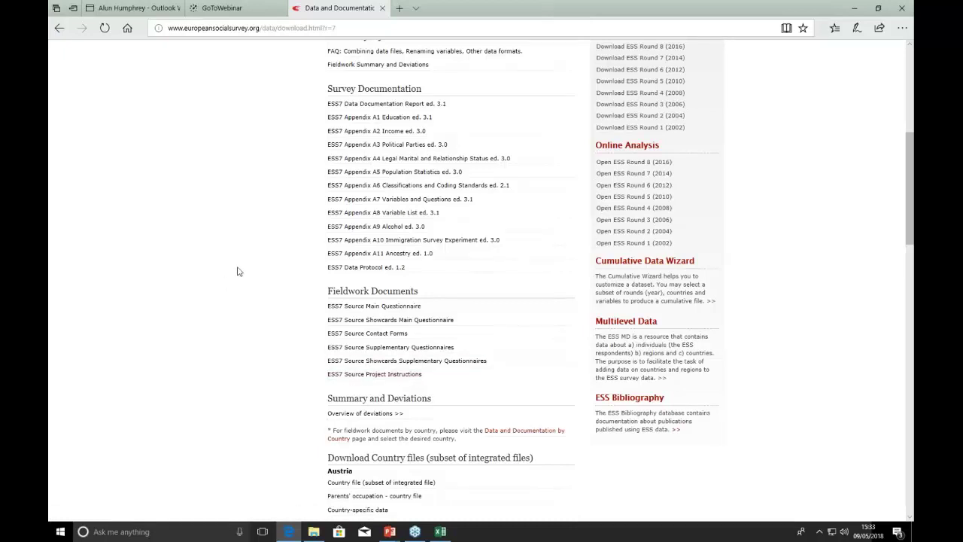
scroll(236, 270, down, 1)
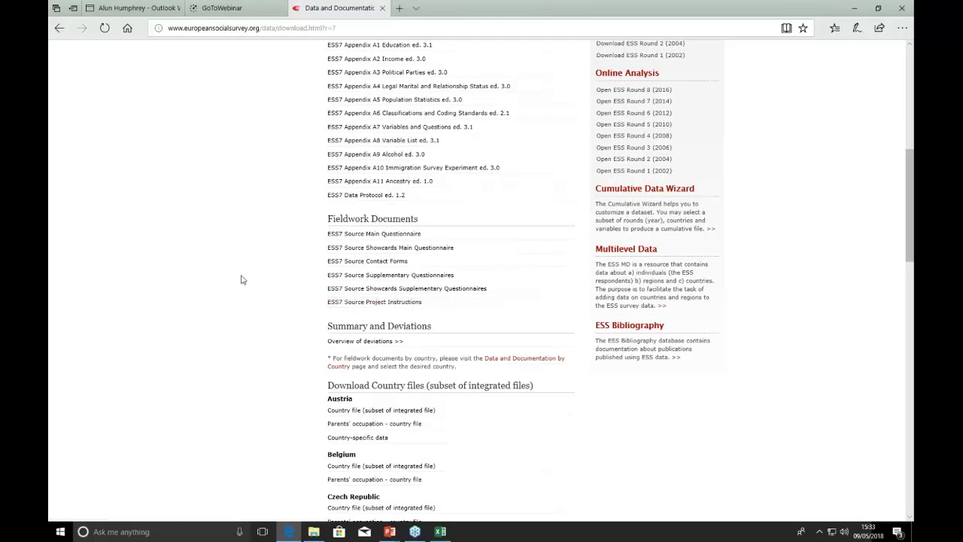
scroll(233, 283, up, 1)
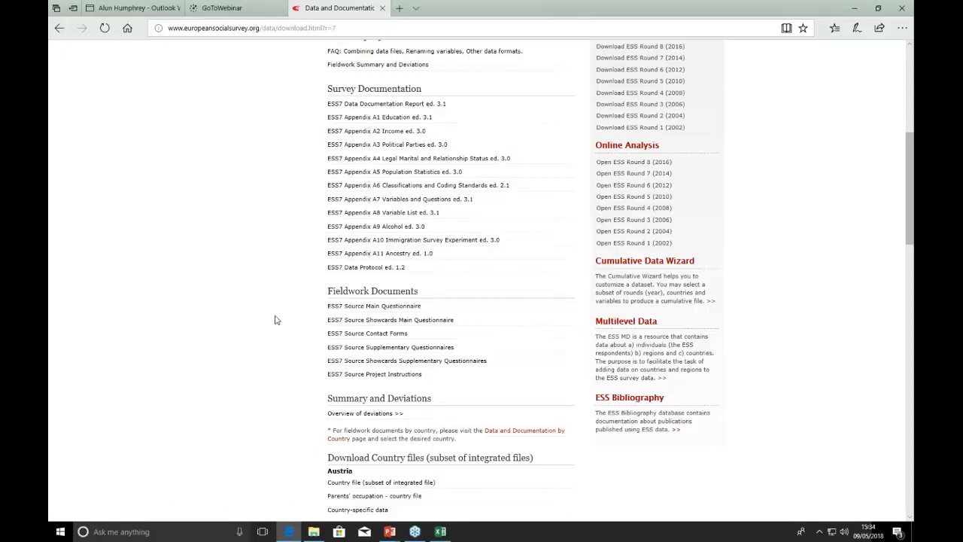
scroll(276, 310, up, 5)
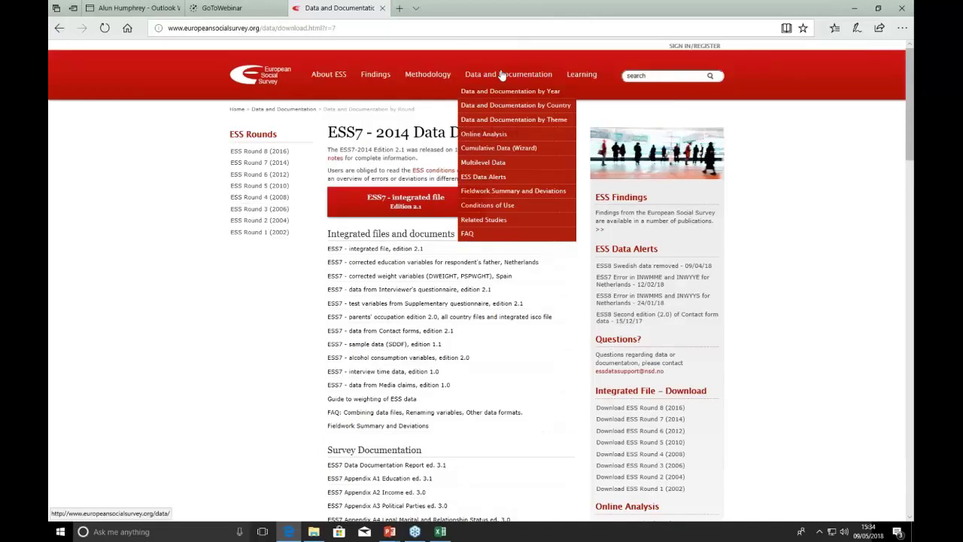
click(475, 136)
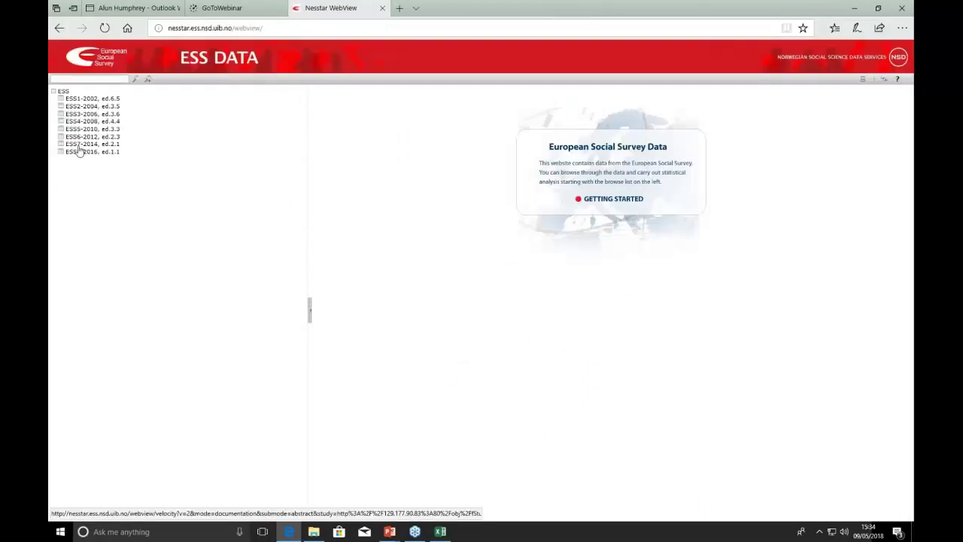
Start an ESS7-2014 tabulation with 'How interested in politics' from Politics in the rows.
click(80, 144)
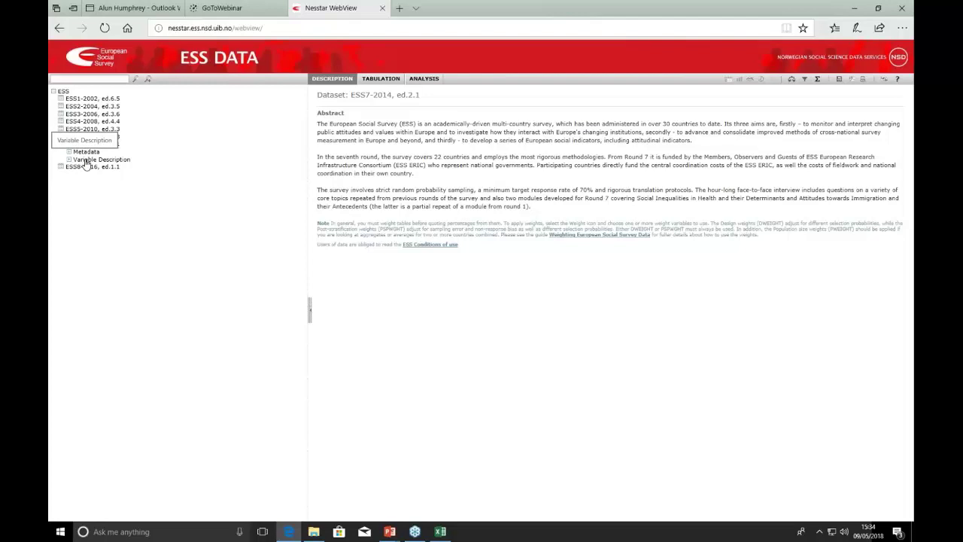
click(381, 79)
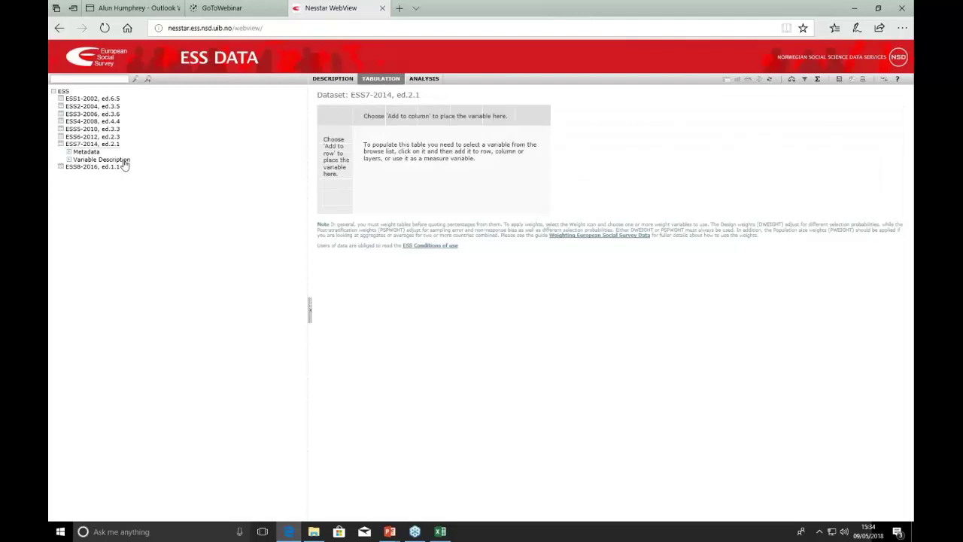
click(68, 163)
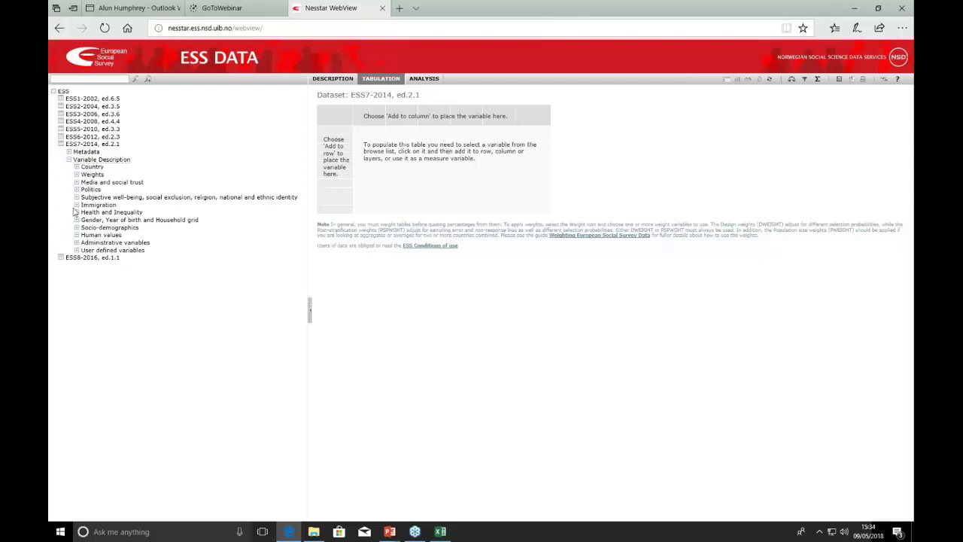
click(76, 190)
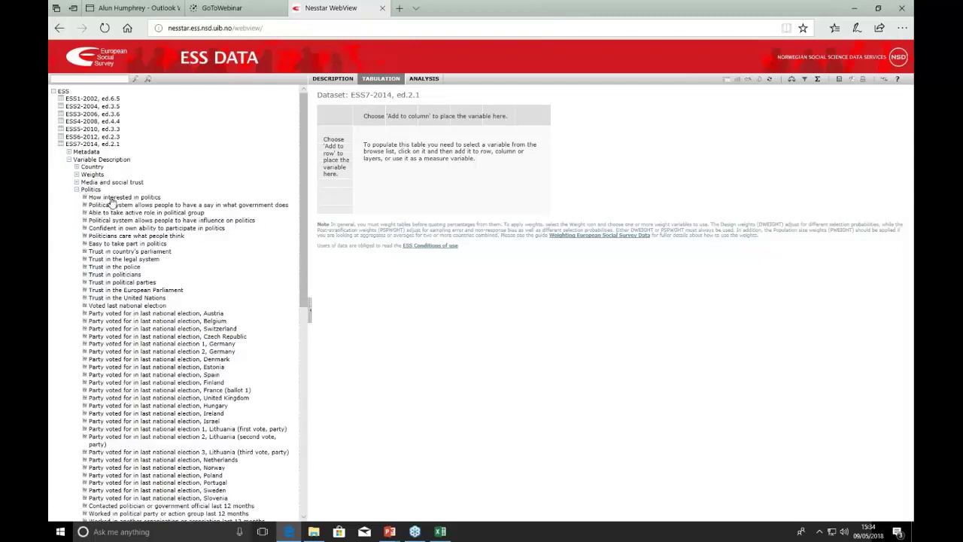
click(111, 198)
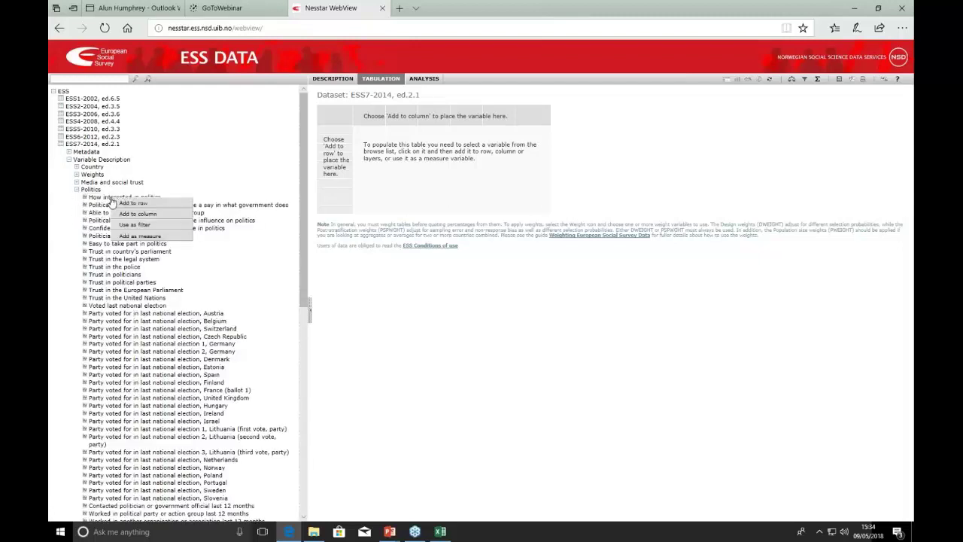
click(134, 203)
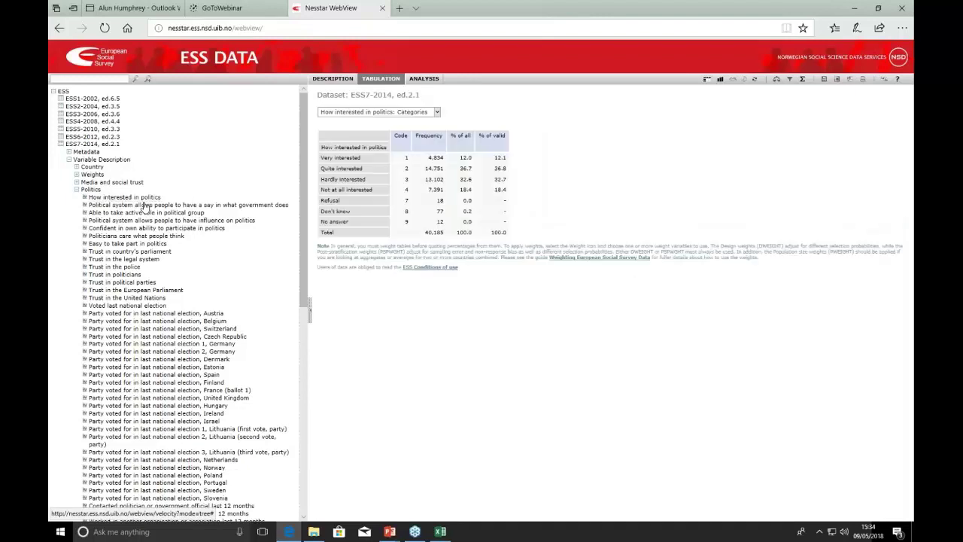
Add Country across the table columns.
click(93, 167)
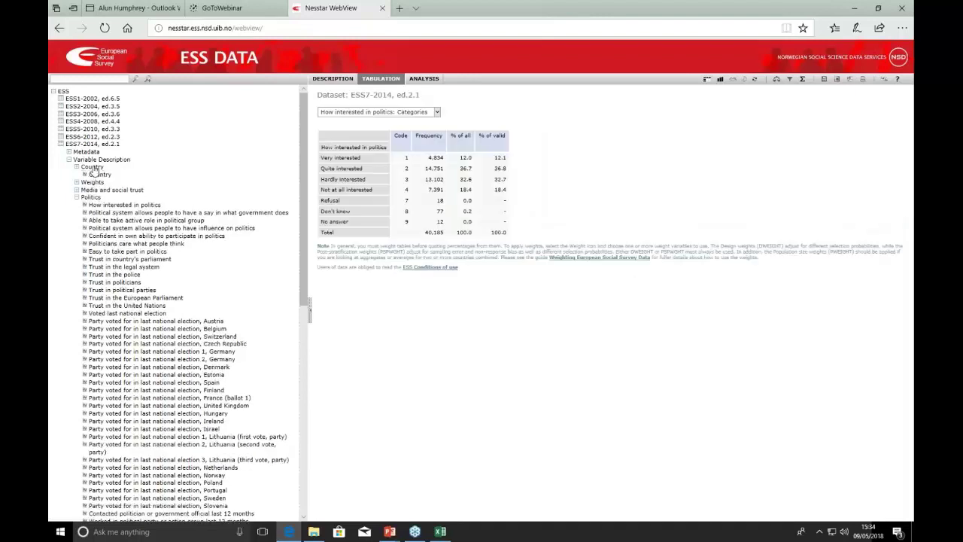
click(99, 175)
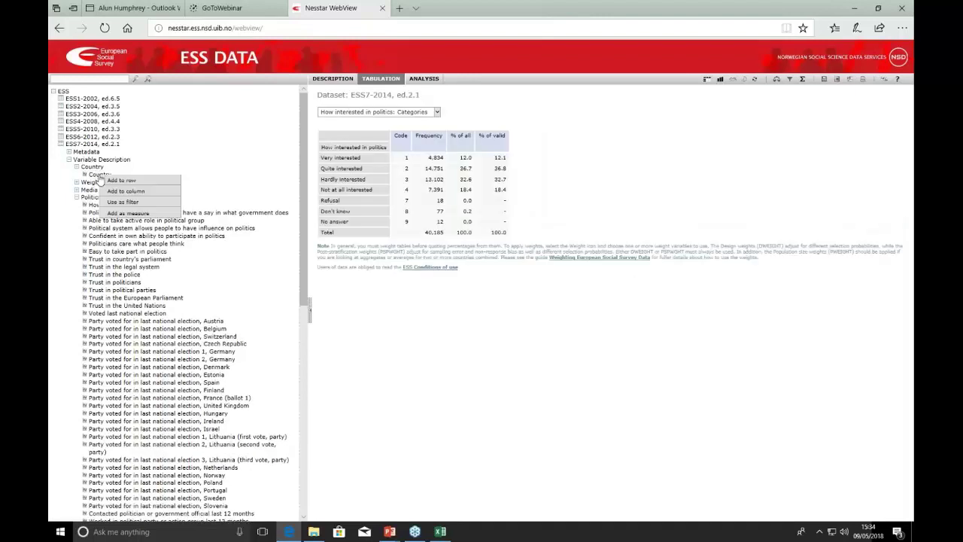
click(133, 194)
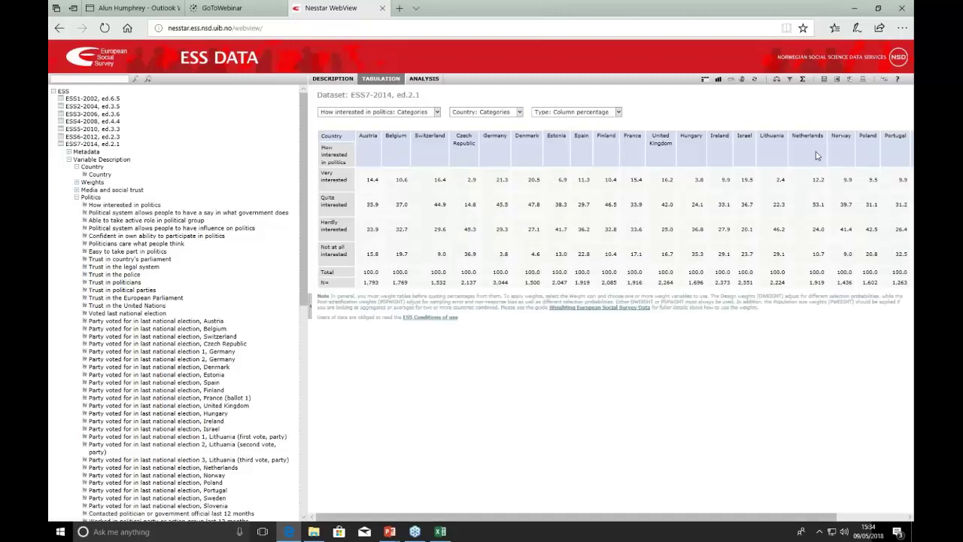
Weight the table by Post-stratification weight and Population size weight.
click(777, 82)
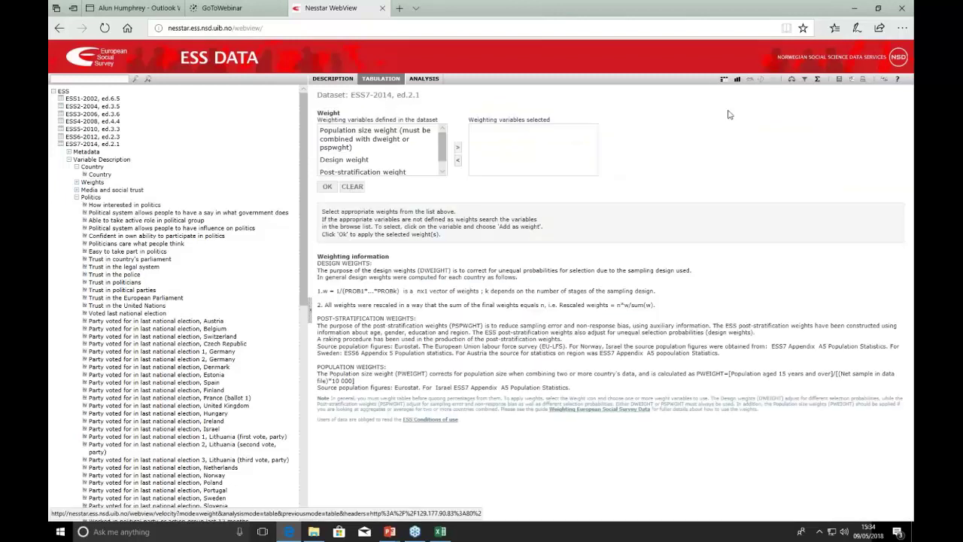
click(357, 173)
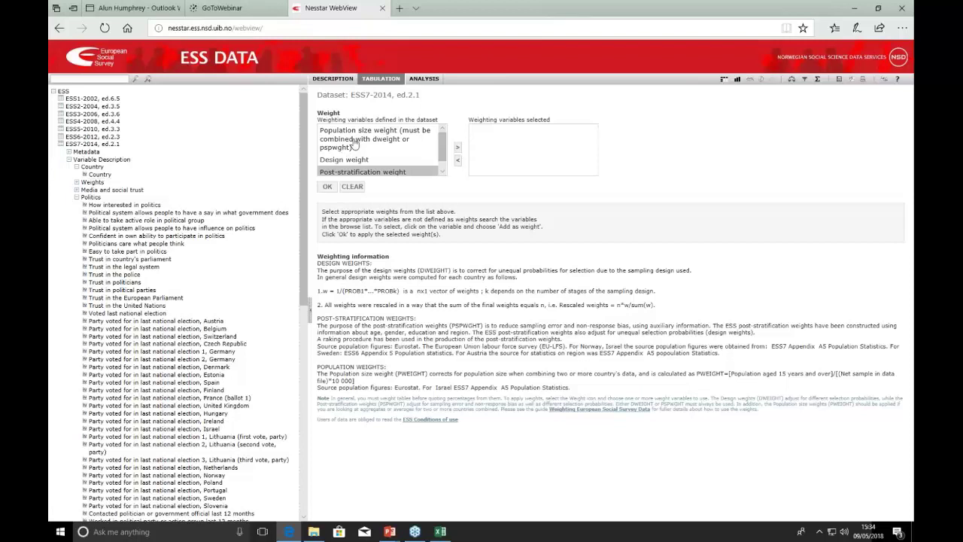
click(460, 154)
click(361, 137)
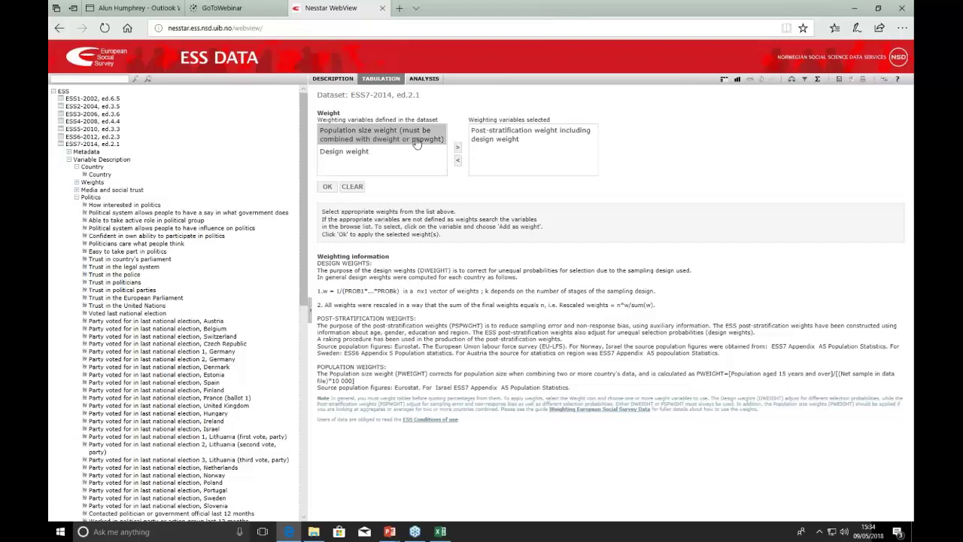
click(458, 151)
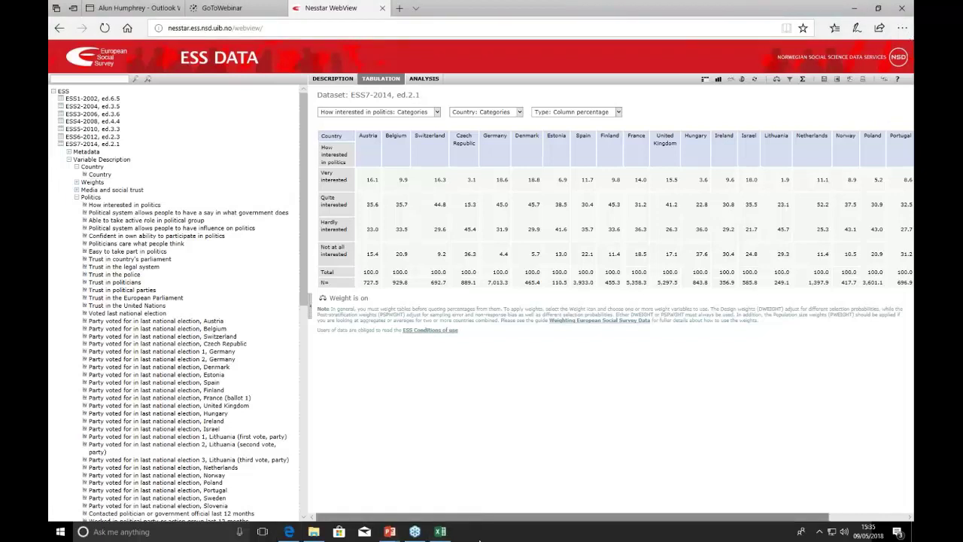
Switch to the PowerPoint slide show and advance to the Output to Excel slide.
mouse_move(389, 532)
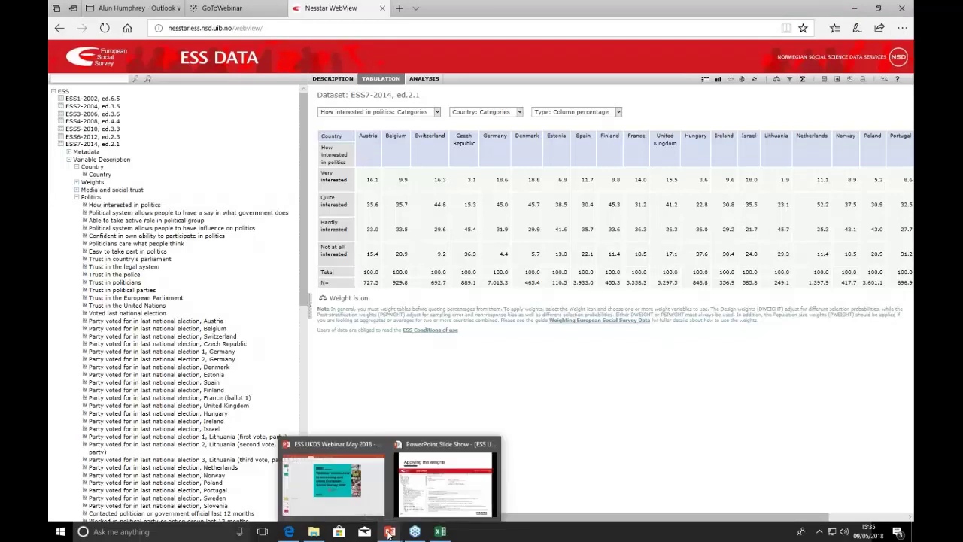
key(alt+Tab)
key(Tab)
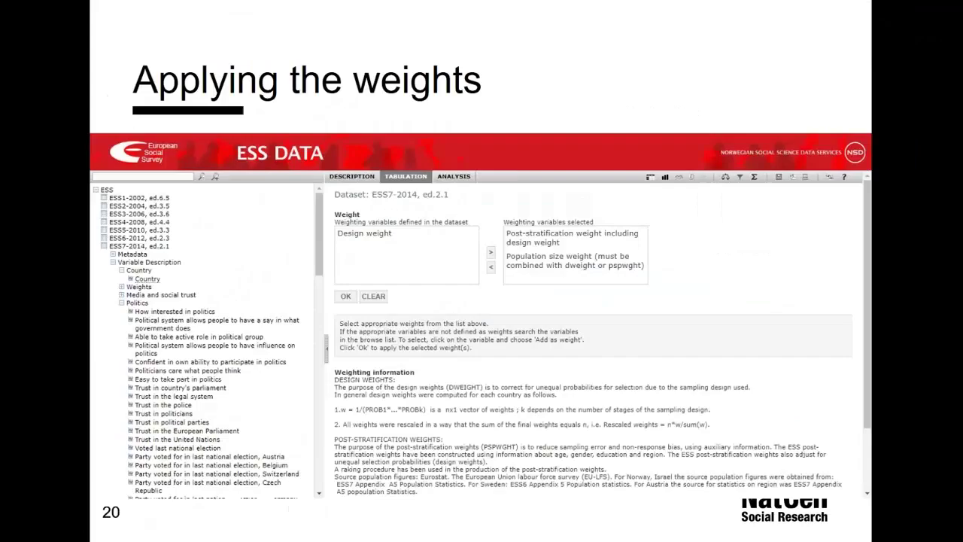
key(Right)
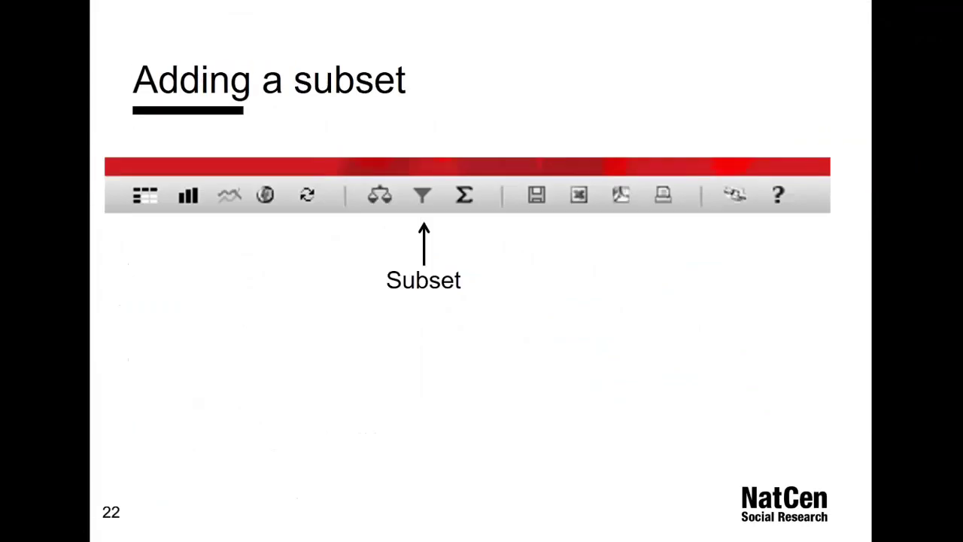
key(Right)
key(Right)
key(Right)
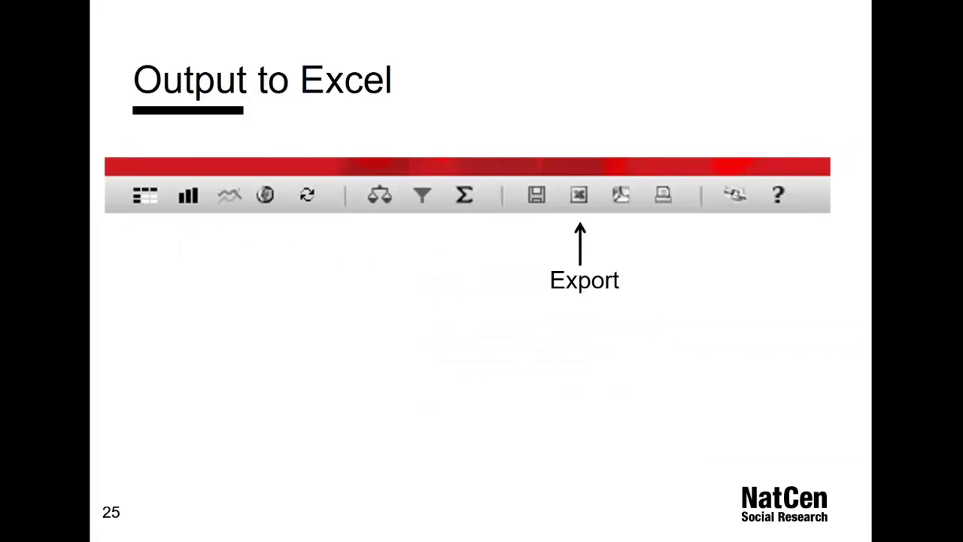
Move through Downloading data to slide 29, Help.
key(Right)
key(Right)
key(Right)
key(Right)
key(Right)
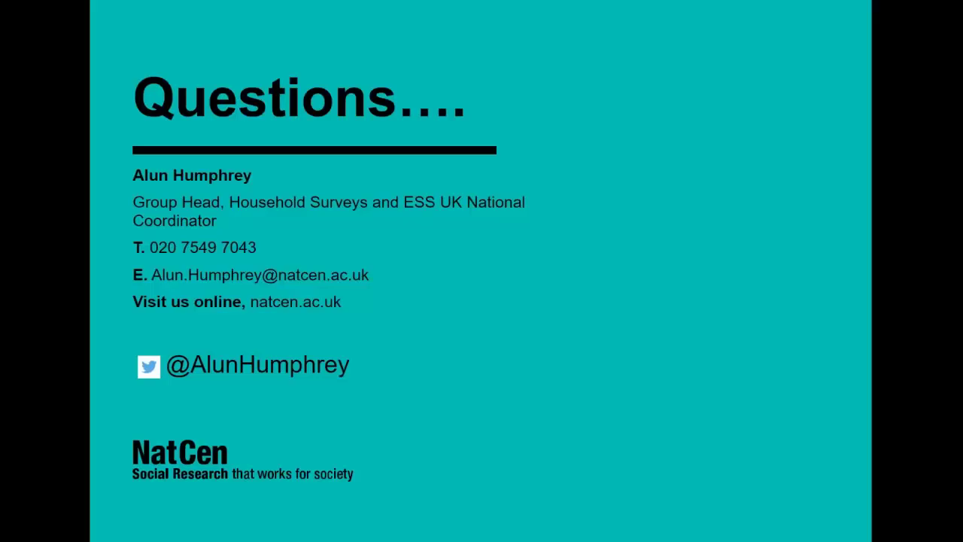
key(Left)
key(Left)
key(Left)
key(Left)
key(Left)
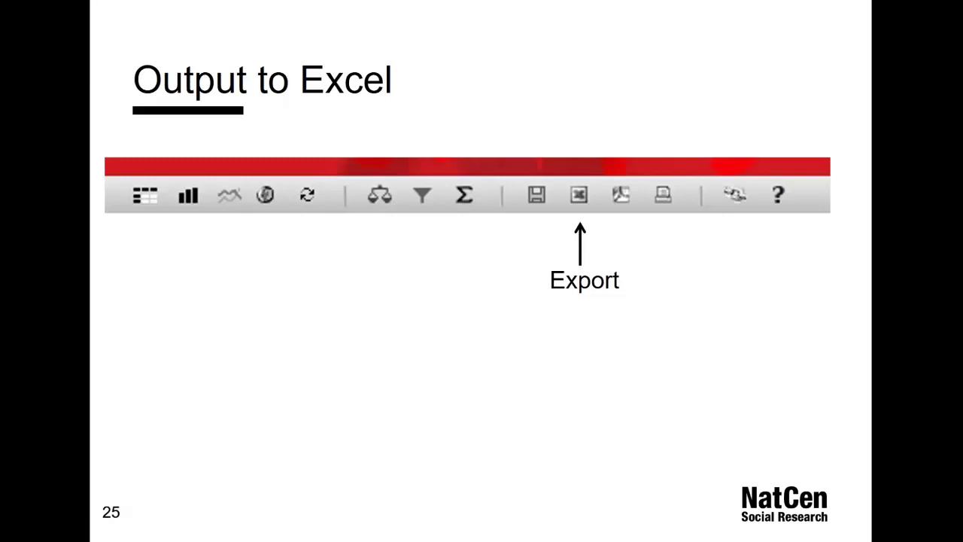
key(Right)
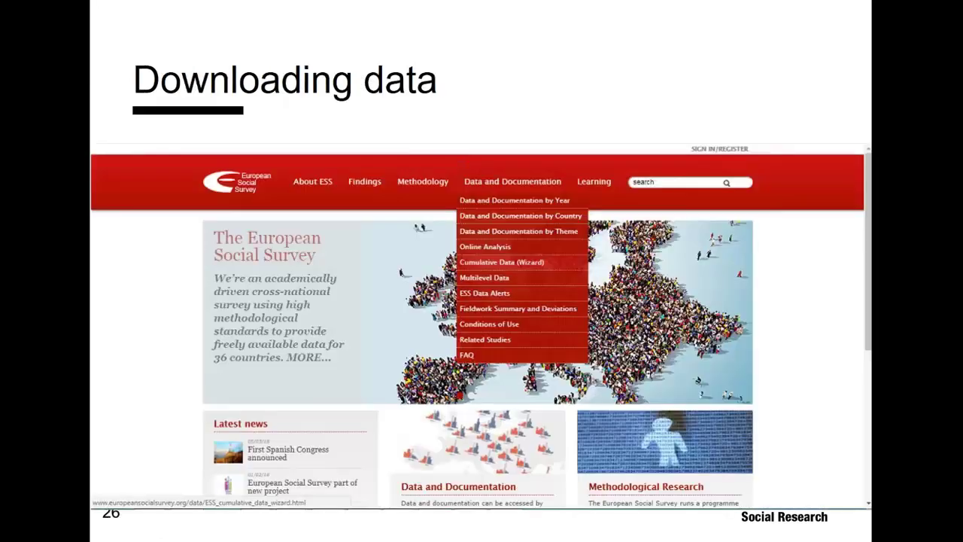
key(Right)
key(Right)
key(Right)
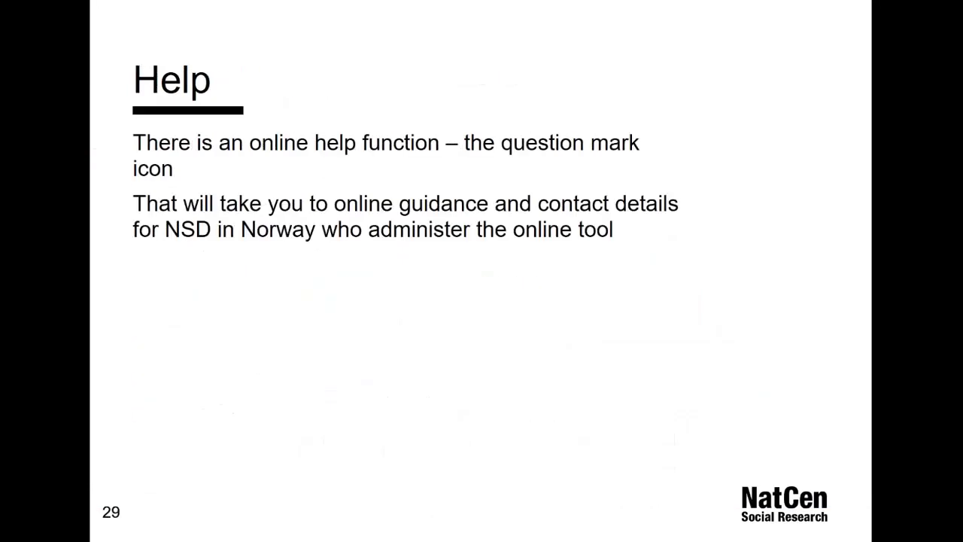